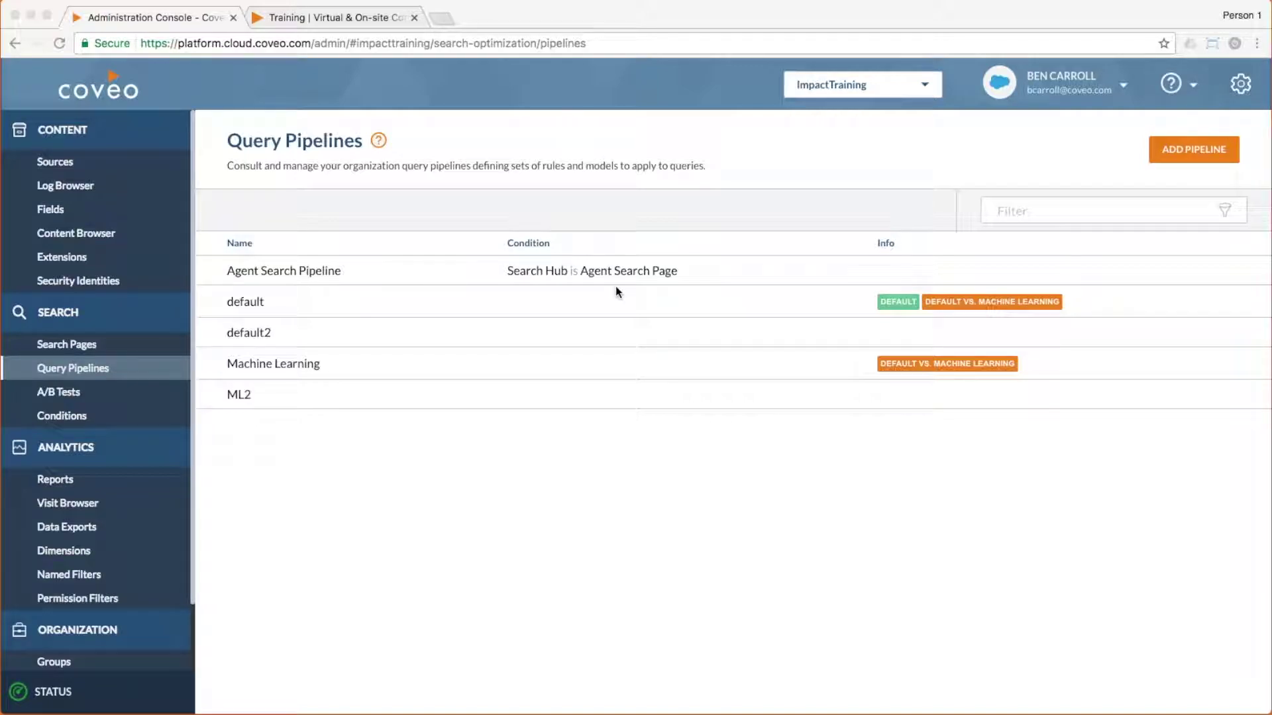
- Open AgentSearchPage from the Search Pages list for editing
left_click(110, 348)
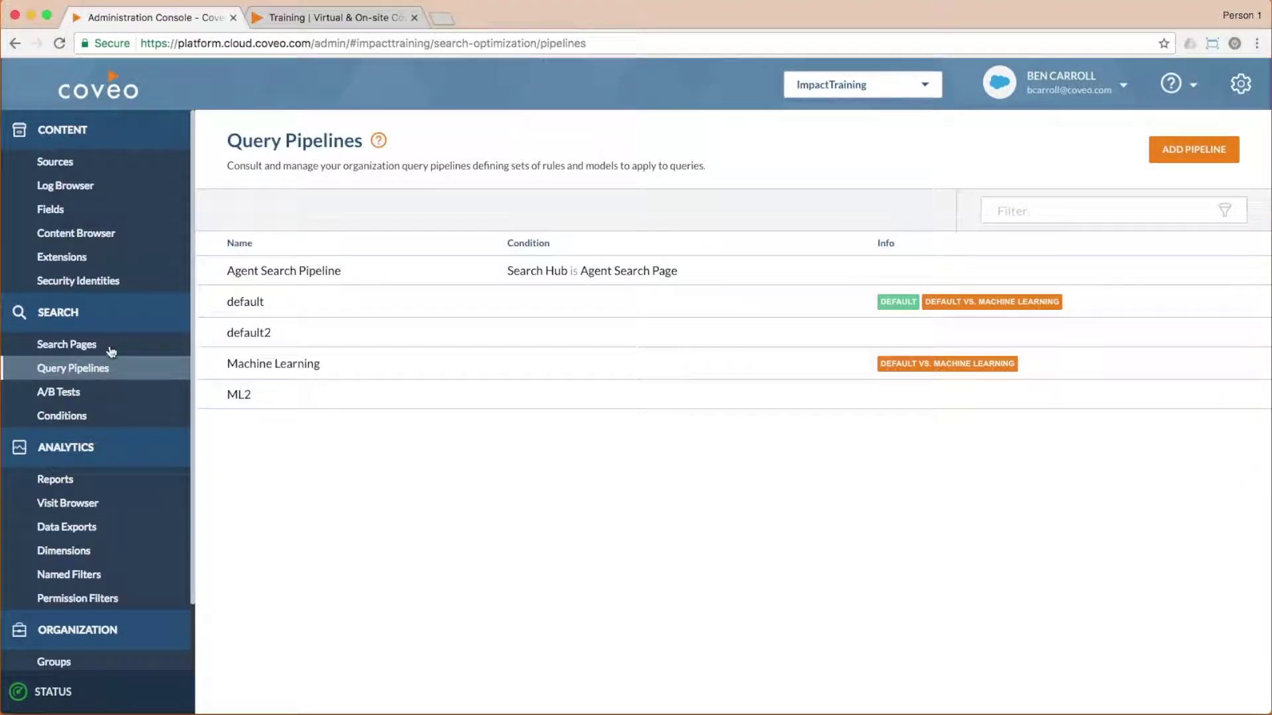
left_click(110, 349)
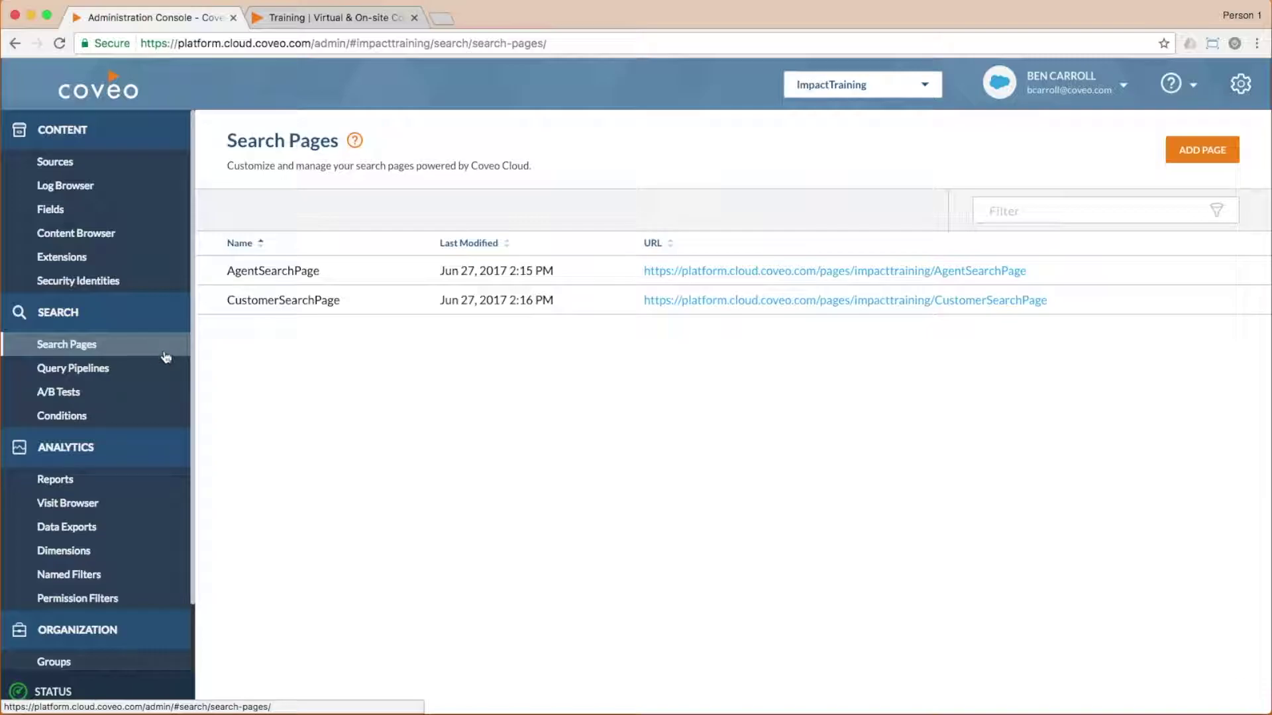
double_click(295, 271)
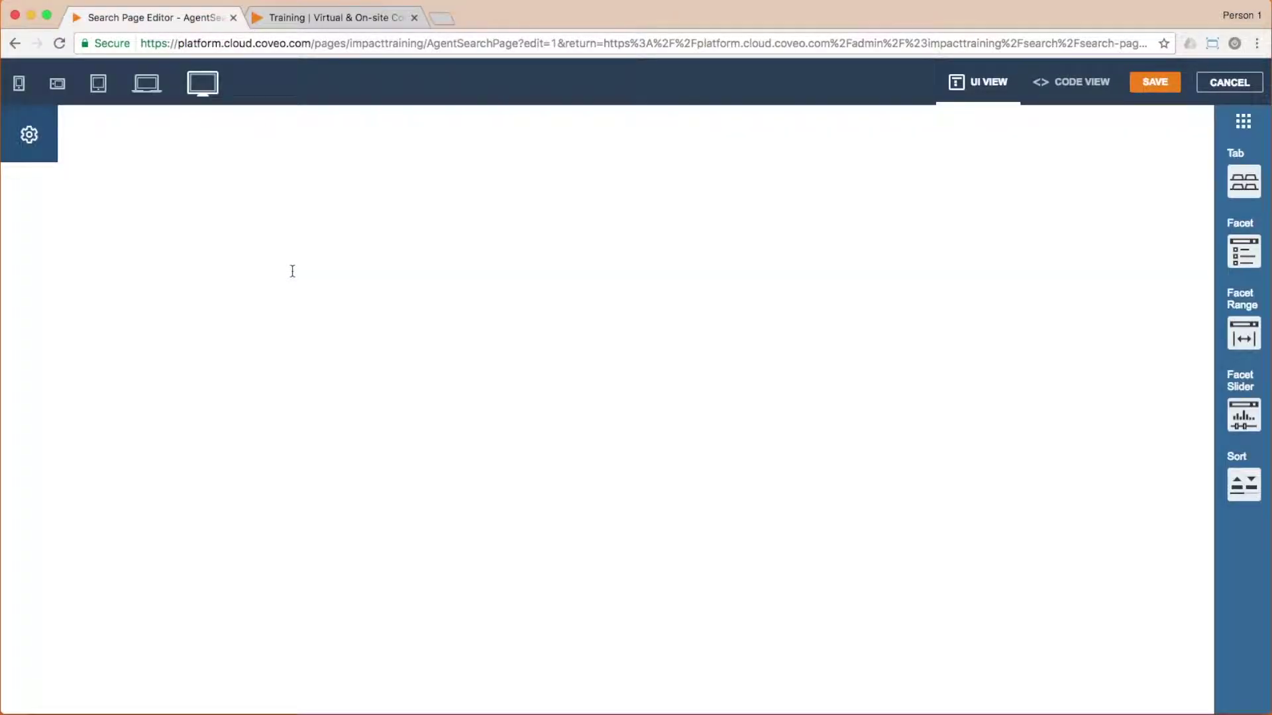
- Check AgentSearchPage's search hub in Analytics settings, exit without saving, then open CustomerSearchPage
left_click(33, 138)
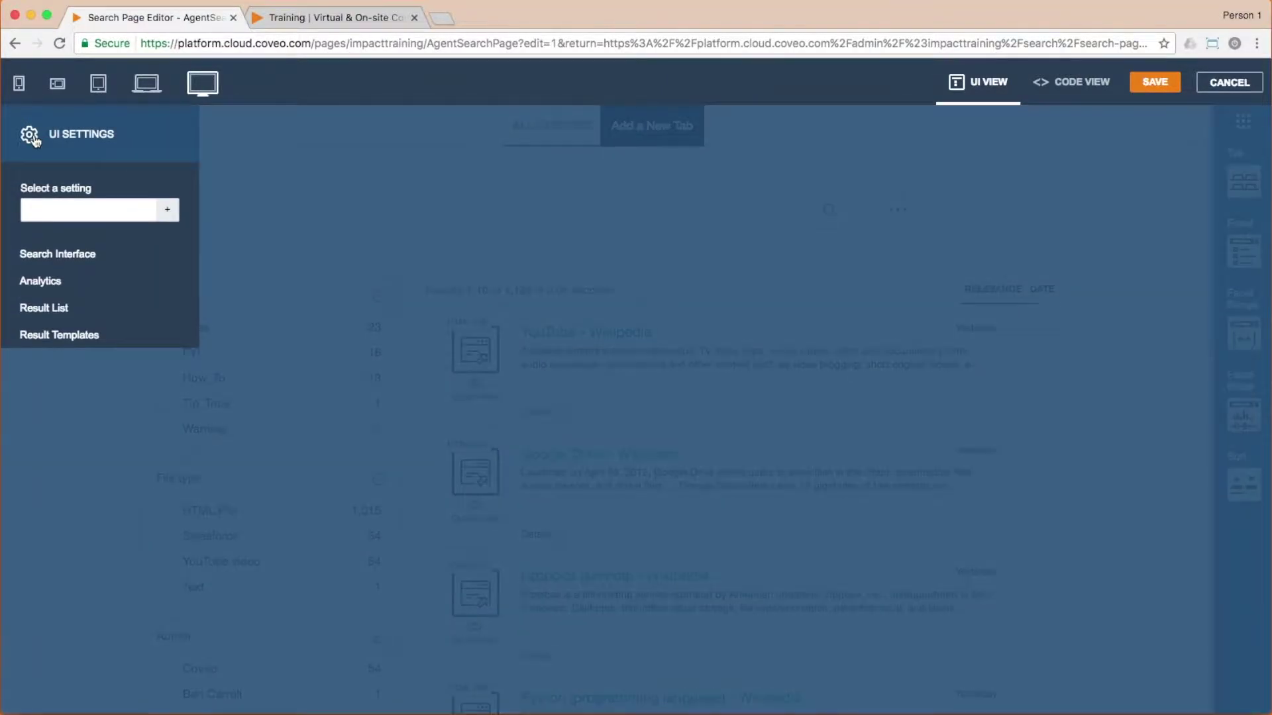
left_click(31, 277)
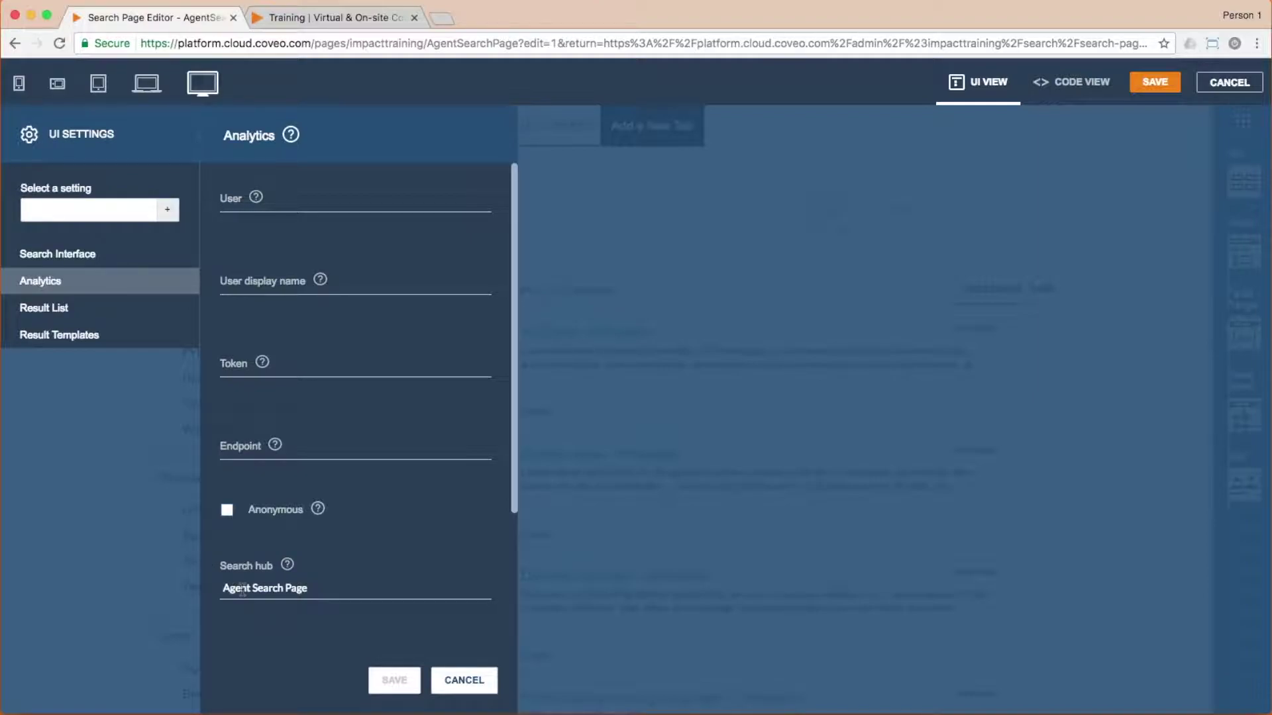
left_click(471, 682)
left_click(1229, 82)
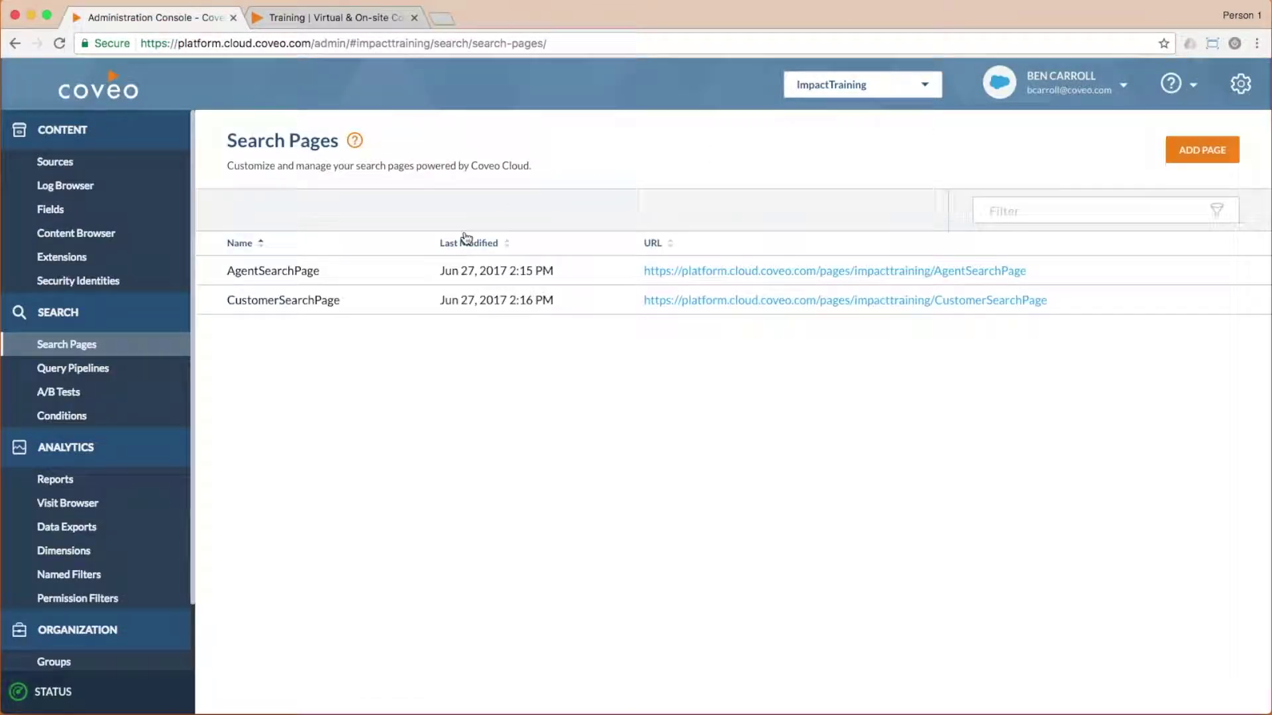
double_click(319, 300)
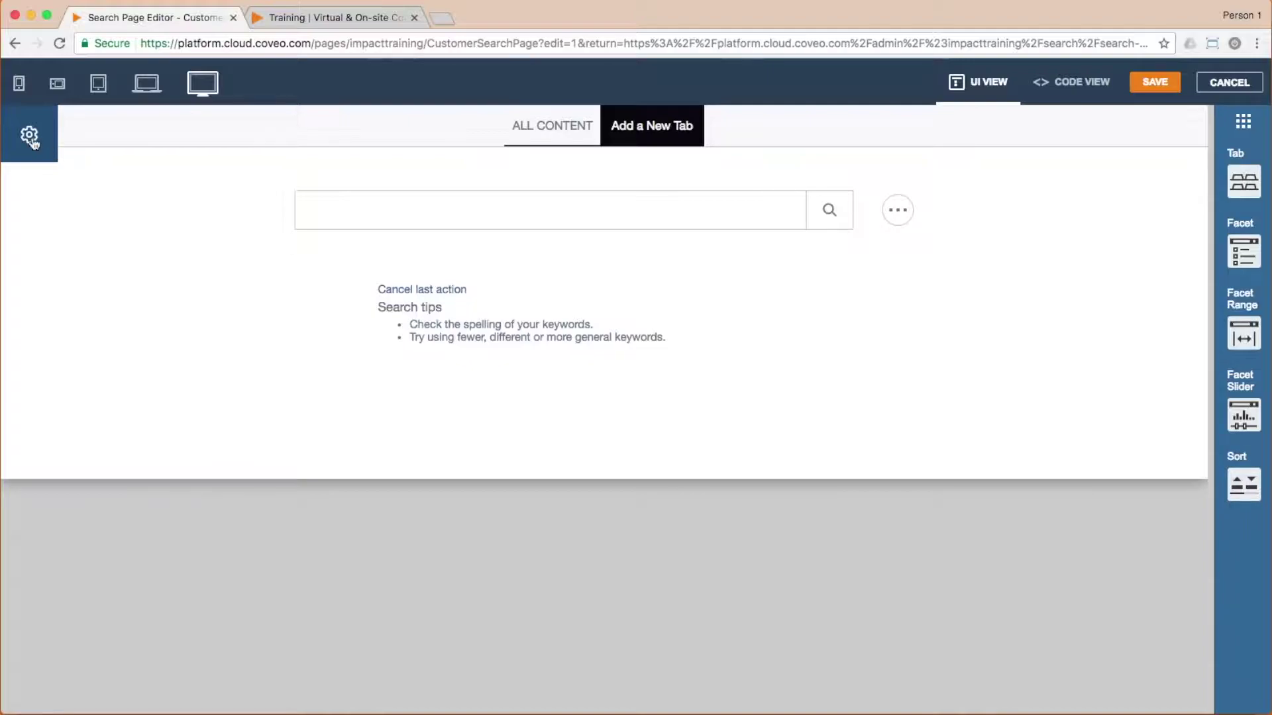
left_click(29, 135)
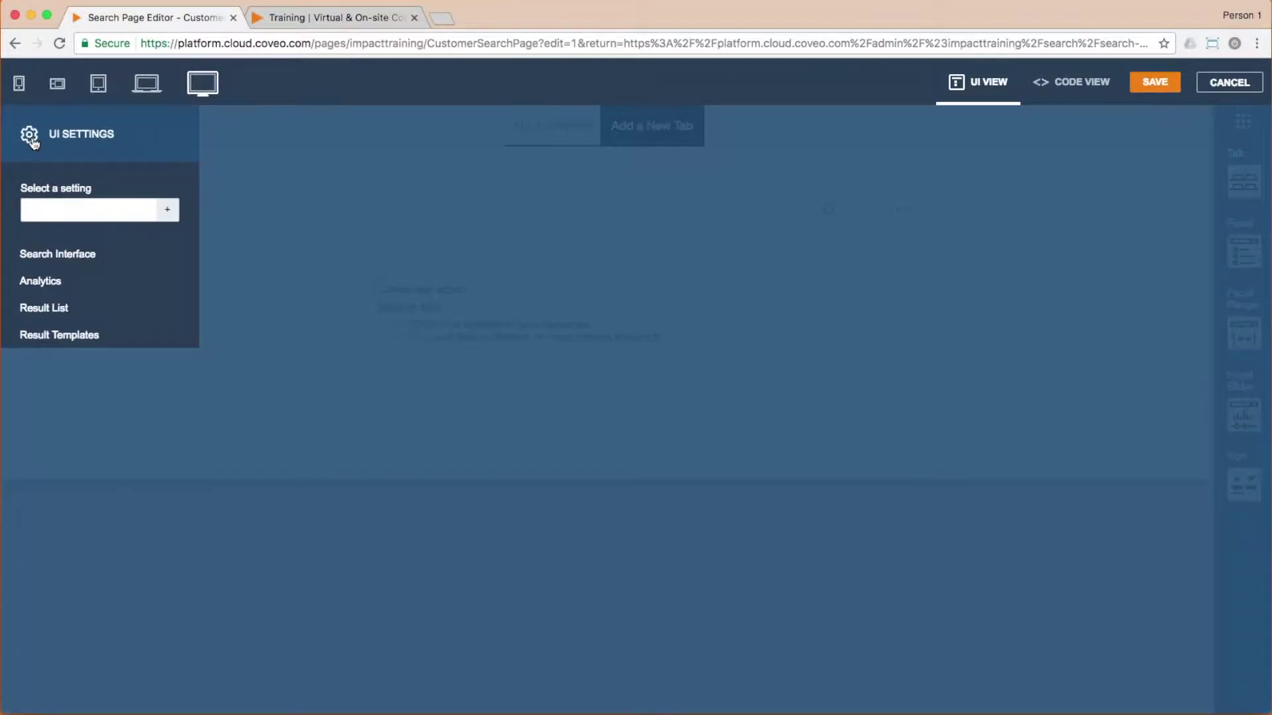
left_click(46, 283)
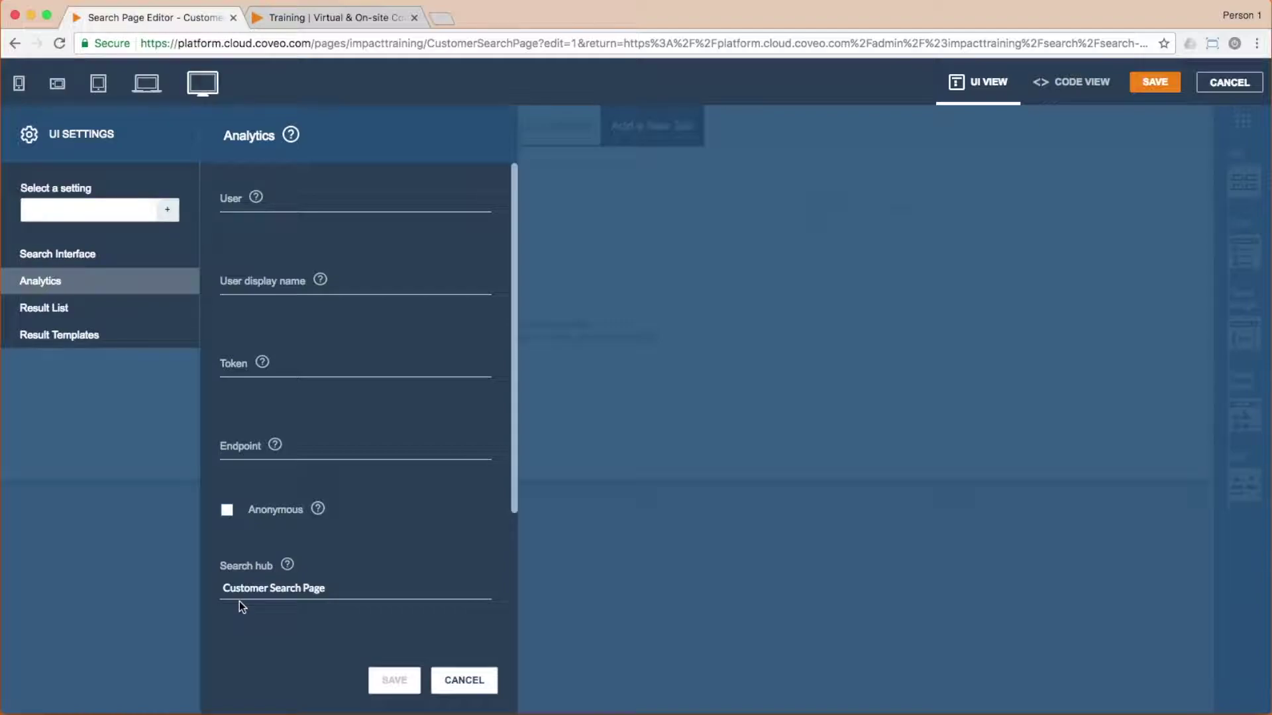
left_click(639, 669)
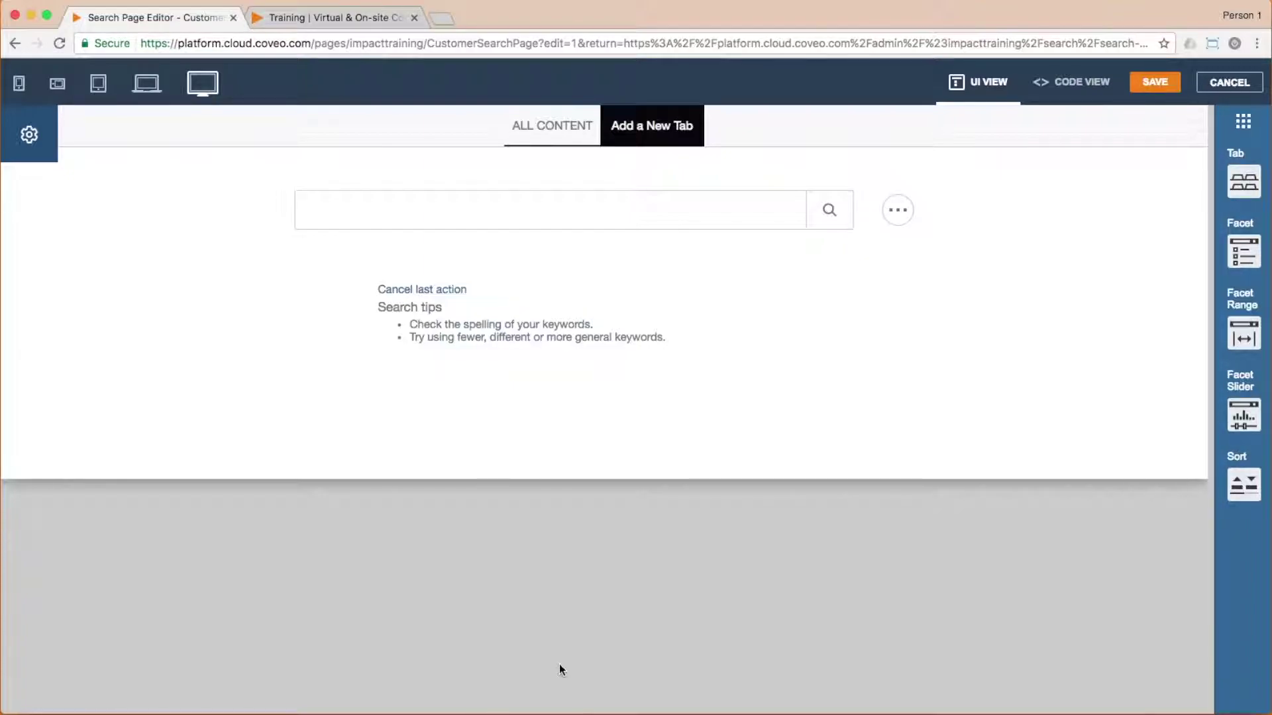
left_click(1228, 83)
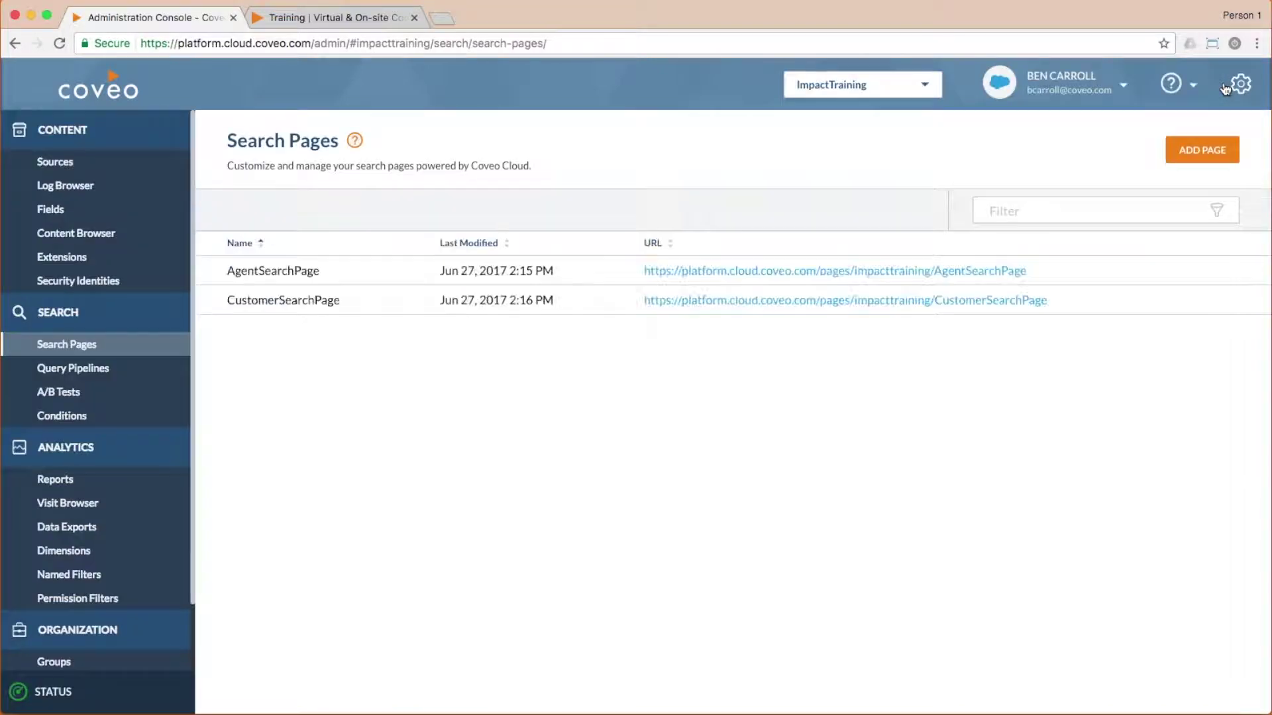
- Create a new condition: Search Hub is 'Customer Search Page'
left_click(92, 416)
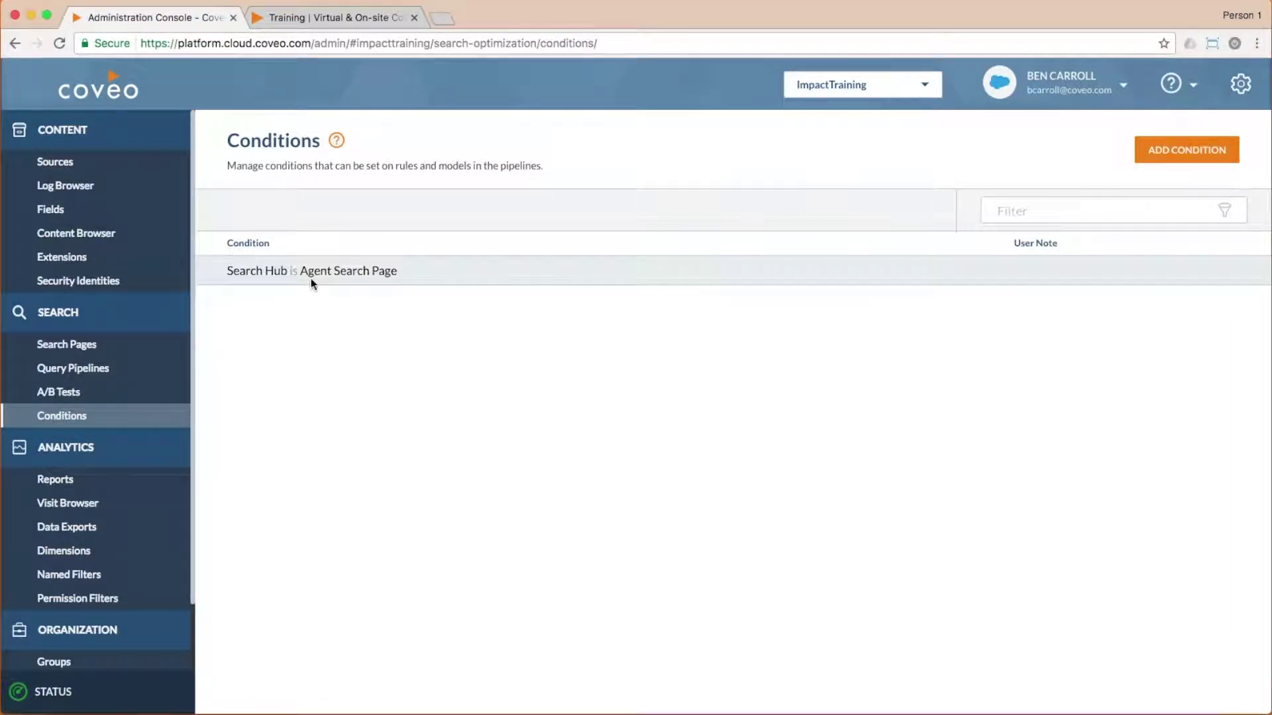
left_click(1178, 162)
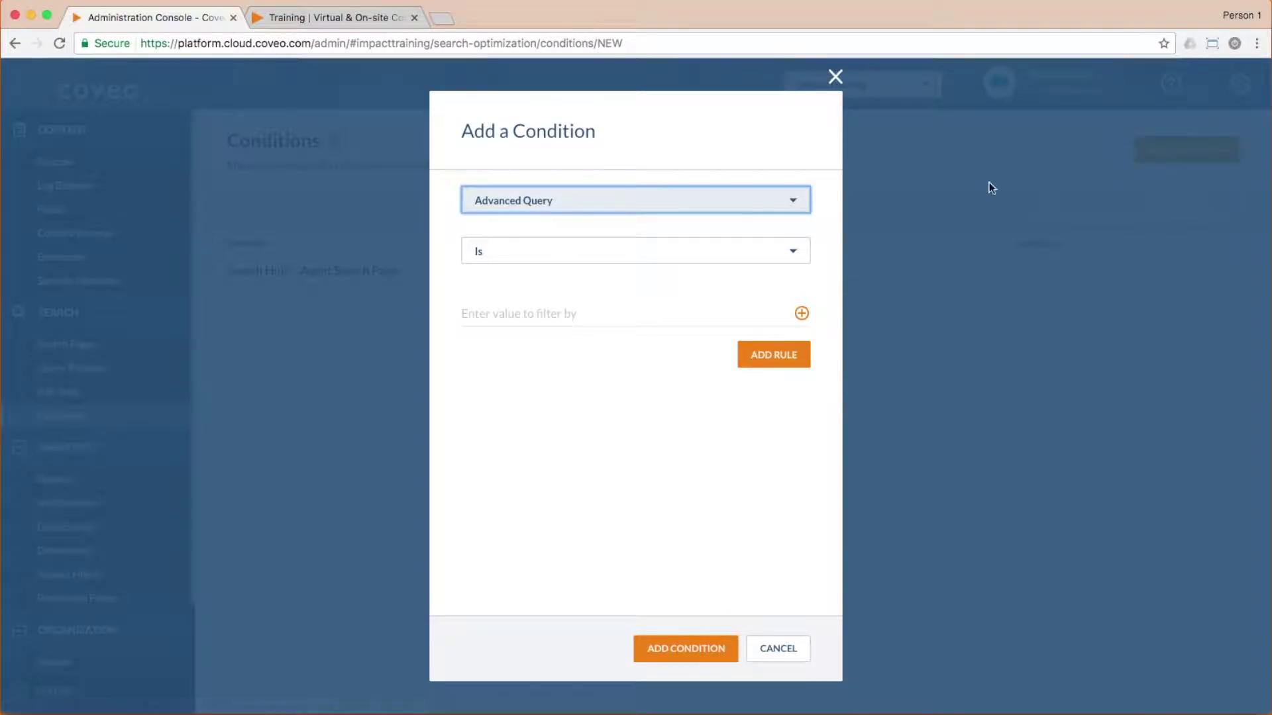
left_click(794, 202)
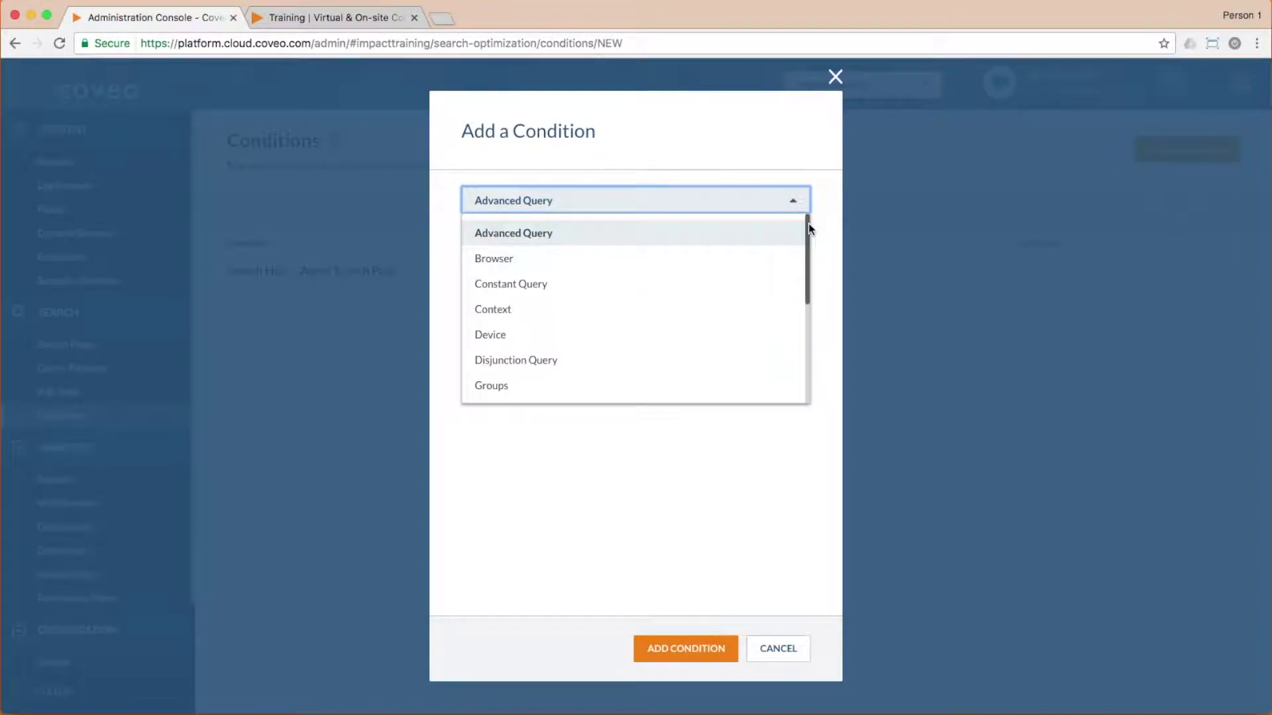
left_click_drag(809, 229, 806, 342)
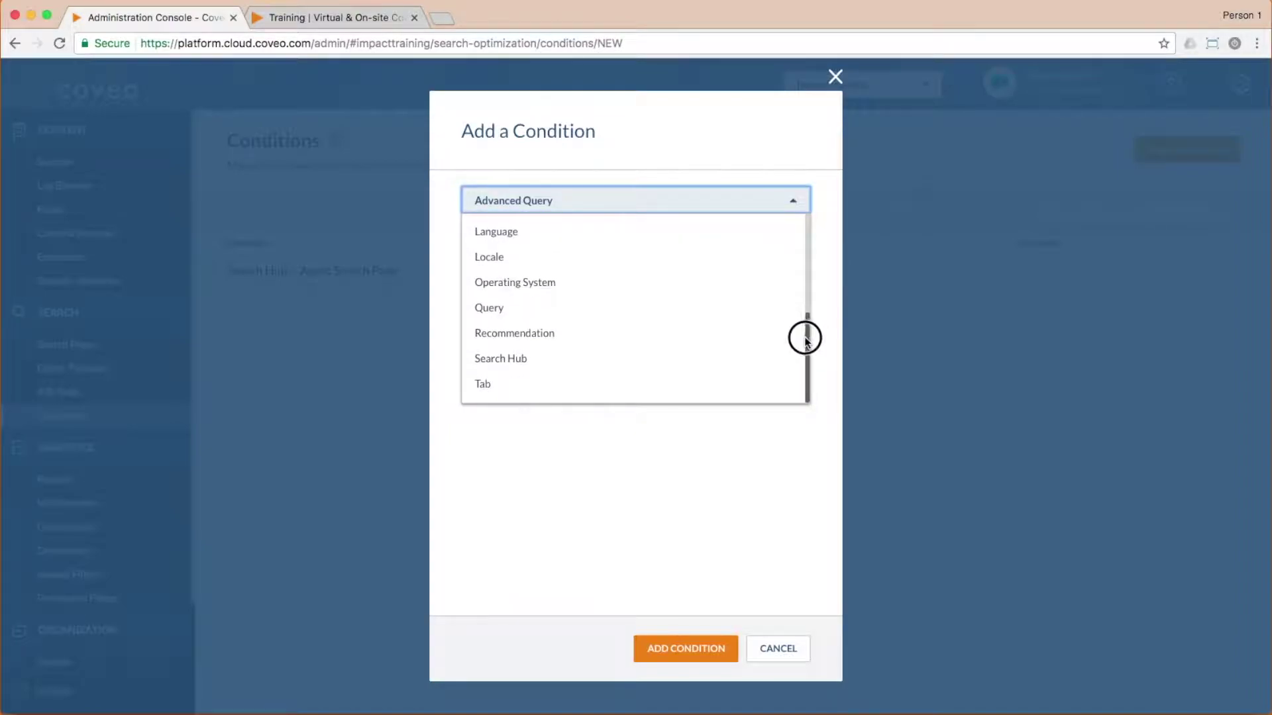
left_click(588, 365)
left_click(590, 315)
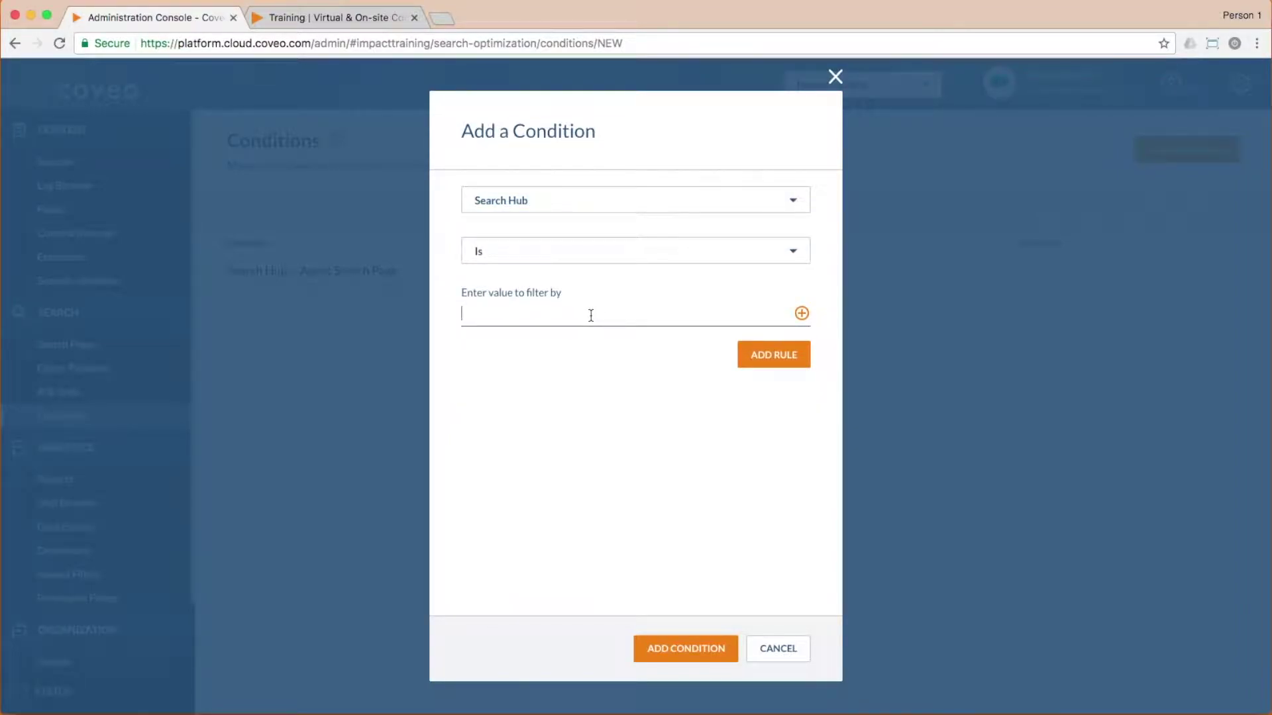
type("Customer Search Page")
left_click(762, 355)
left_click(695, 651)
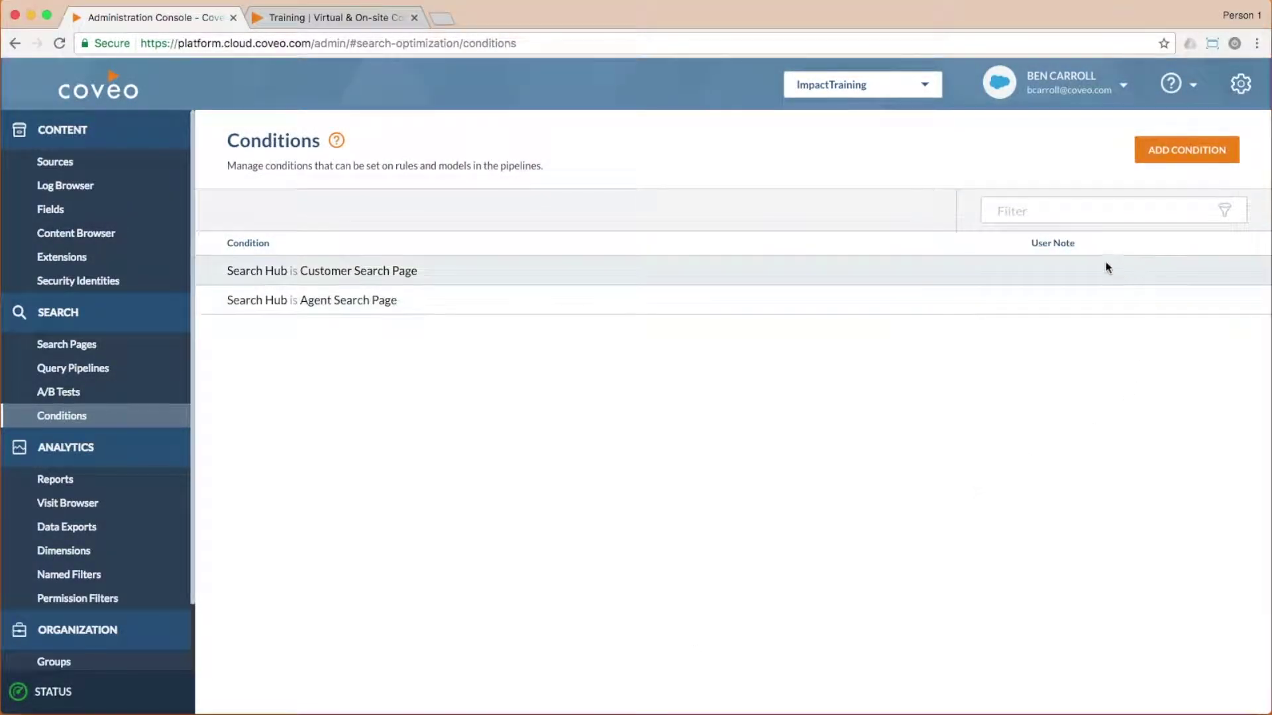
- Give the Customer Search Page condition the note 'This is a condition intended to invoke a customer-specific query pipeline.'
left_click(566, 271)
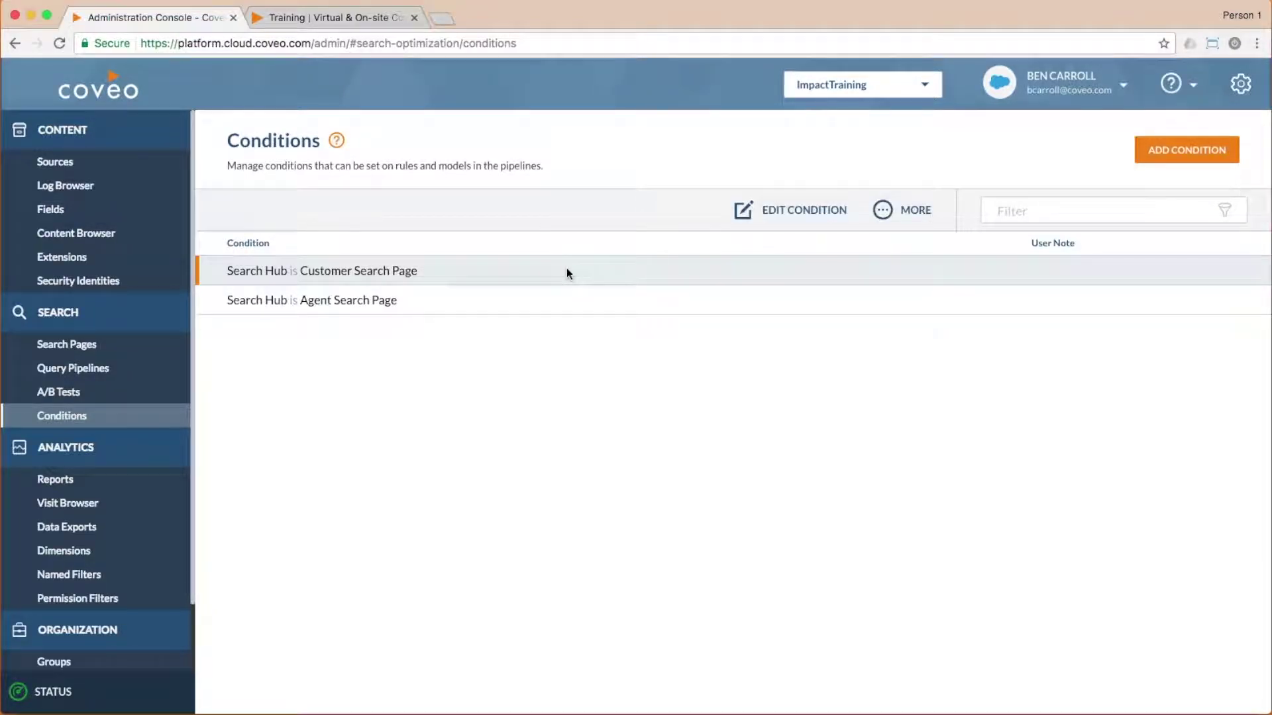
left_click(884, 210)
left_click(901, 243)
type("This is a condition")
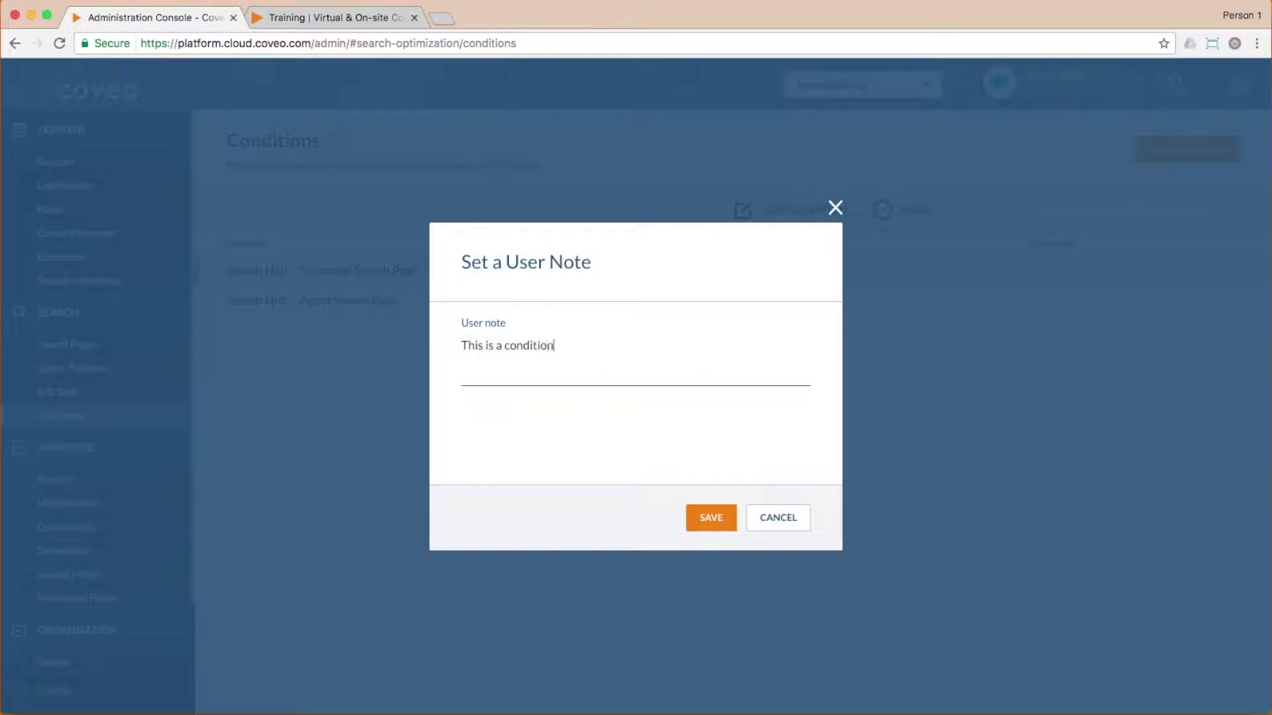
type(" intended to invoke a custom")
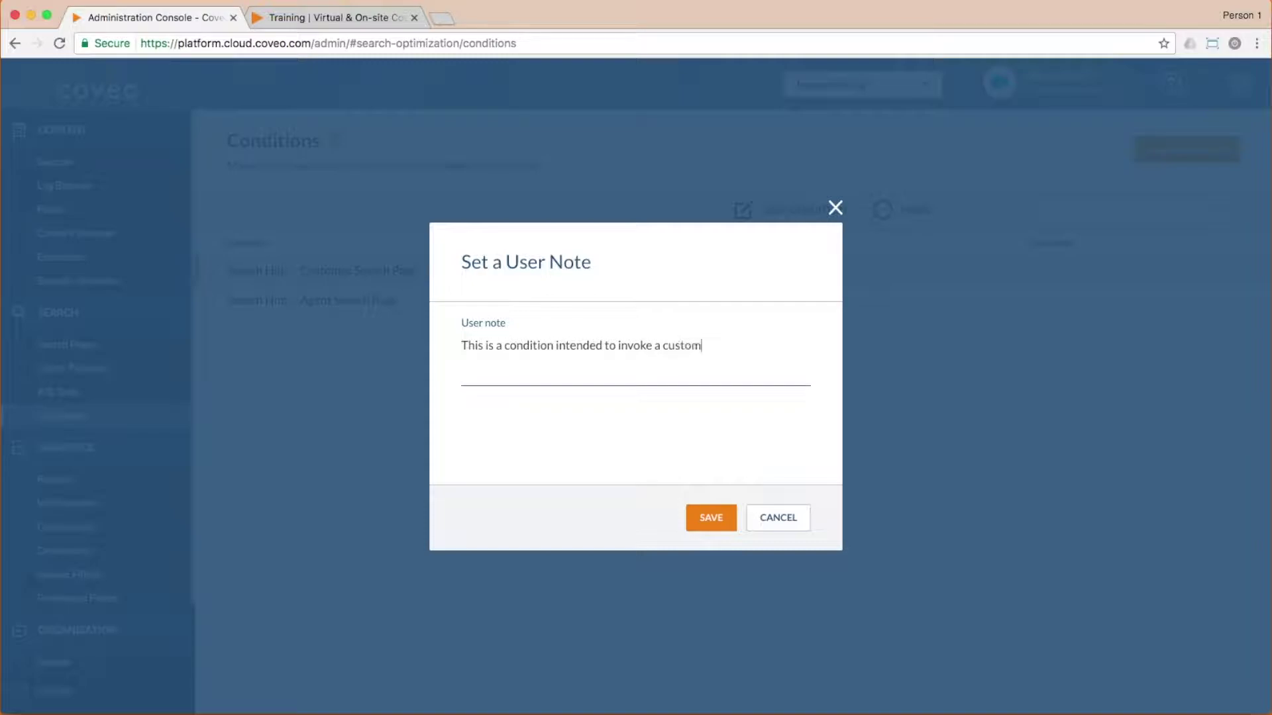
type("er-specific query pipeline.")
left_click(708, 518)
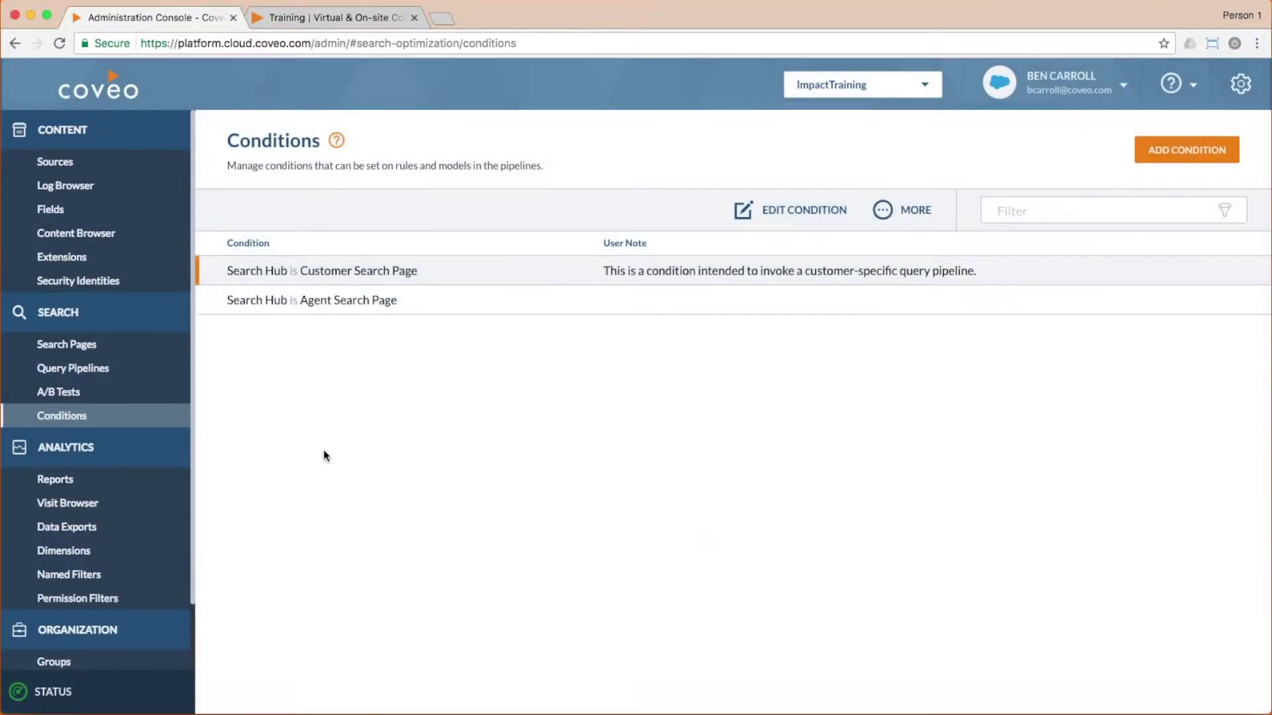
- Add a query pipeline named 'New Blank Pipeline' with the note 'This is a new blank pipeline'
left_click(119, 375)
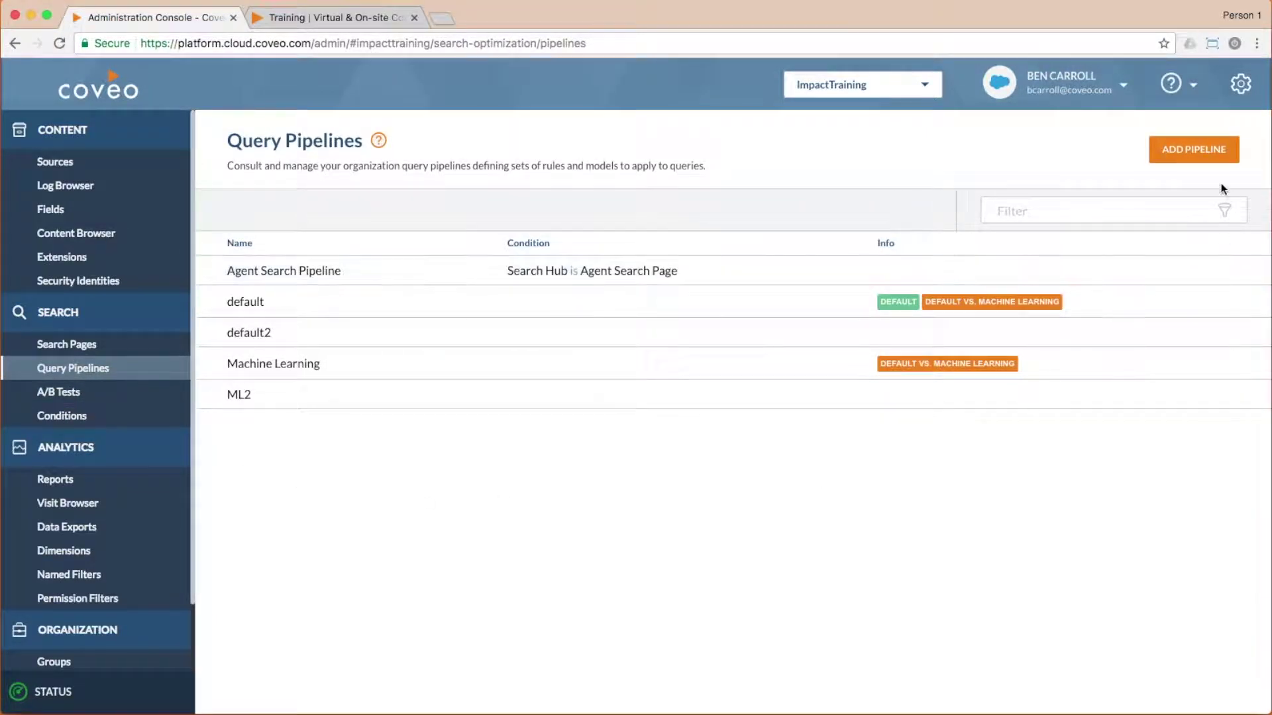
left_click(1195, 150)
type("New Blank Pi")
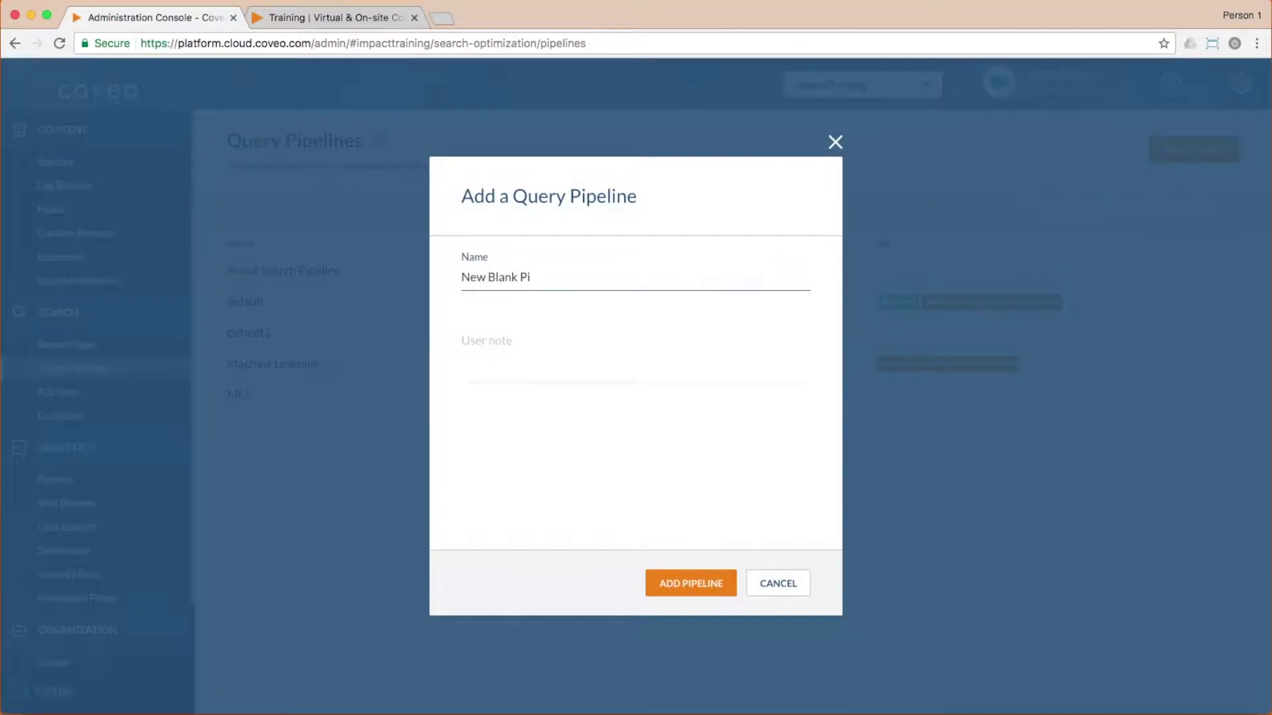
type("peline")
left_click(654, 366)
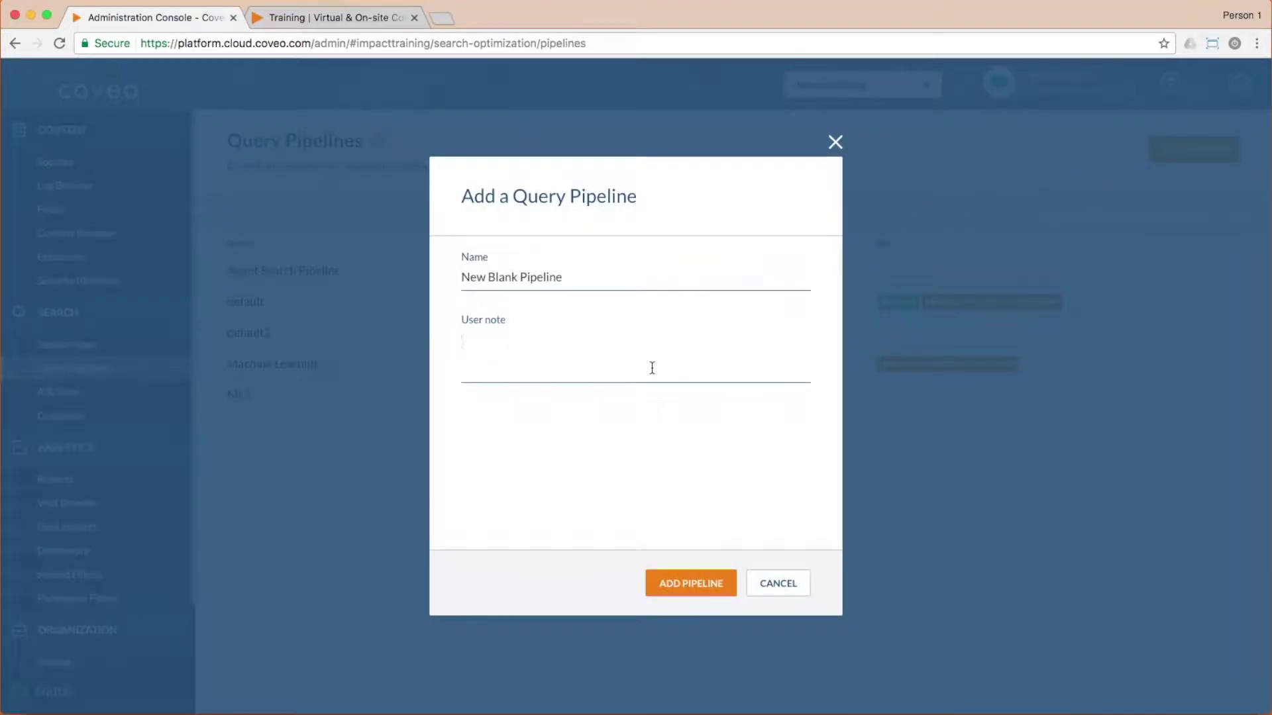
type("This is a new blank pipeline")
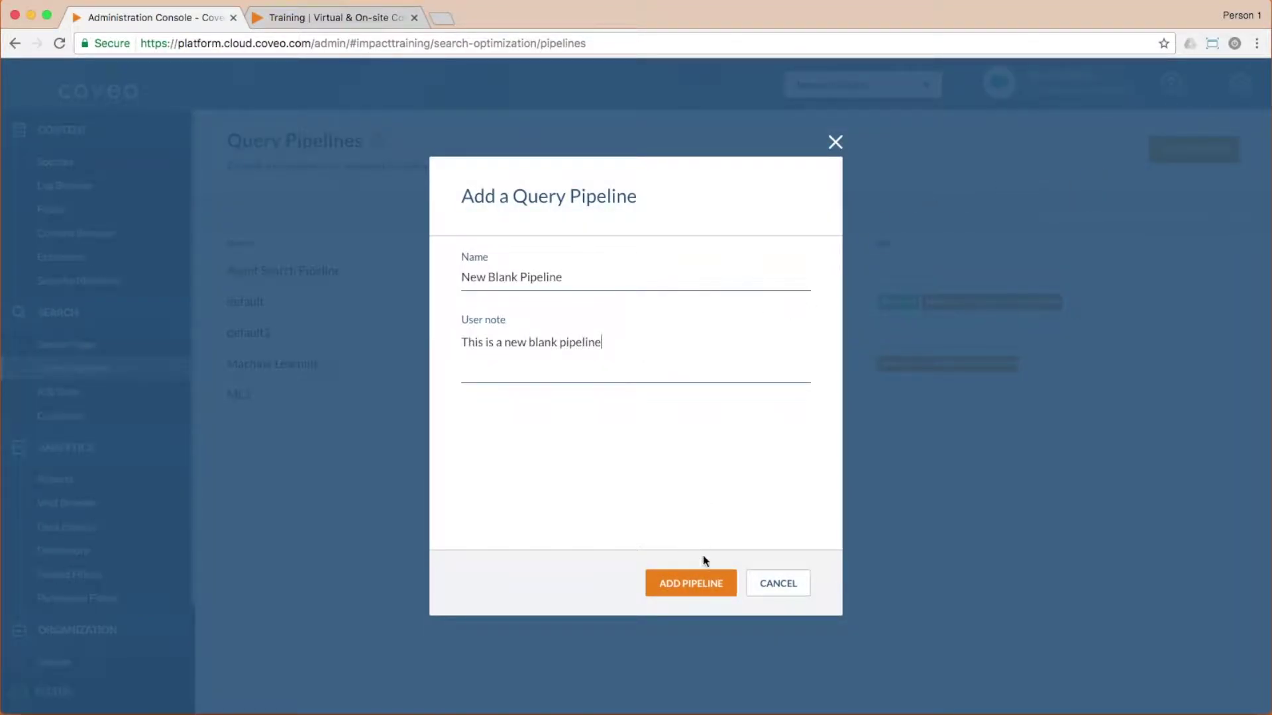
left_click(701, 580)
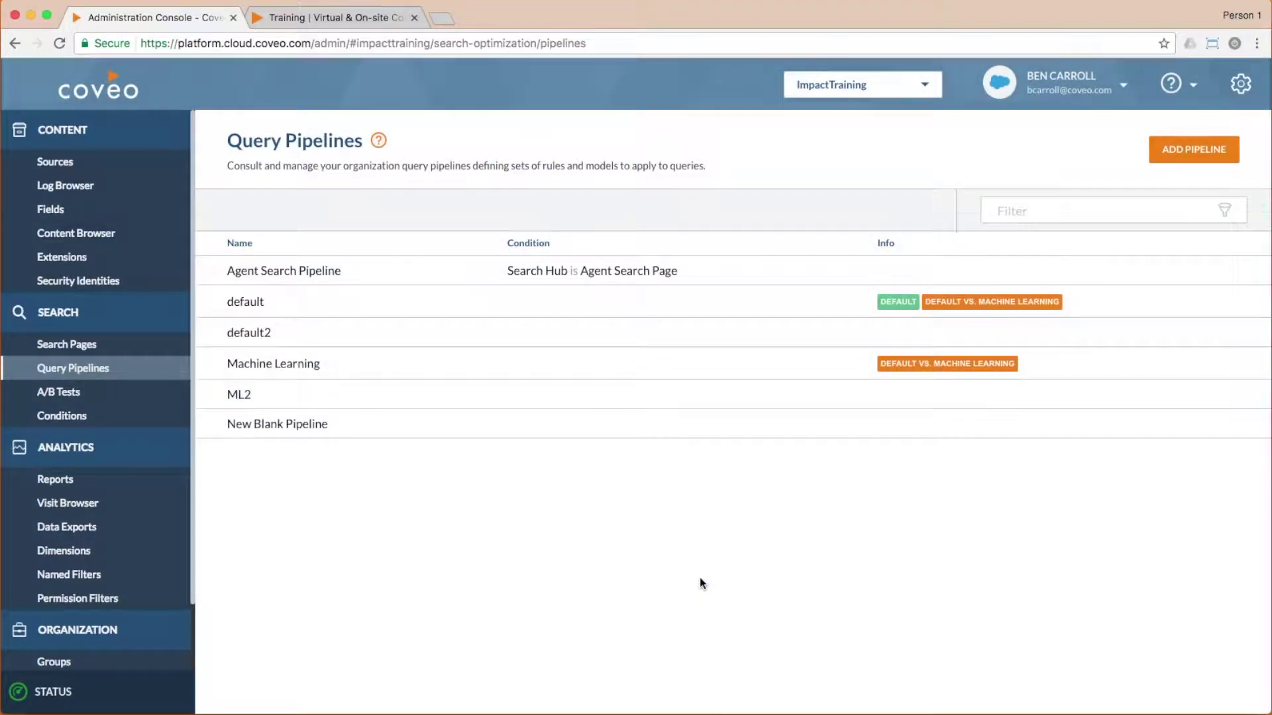
- Browse New Blank Pipeline's empty thesaurus, featured results, stop words, ranking and trigger tabs
left_click(353, 427)
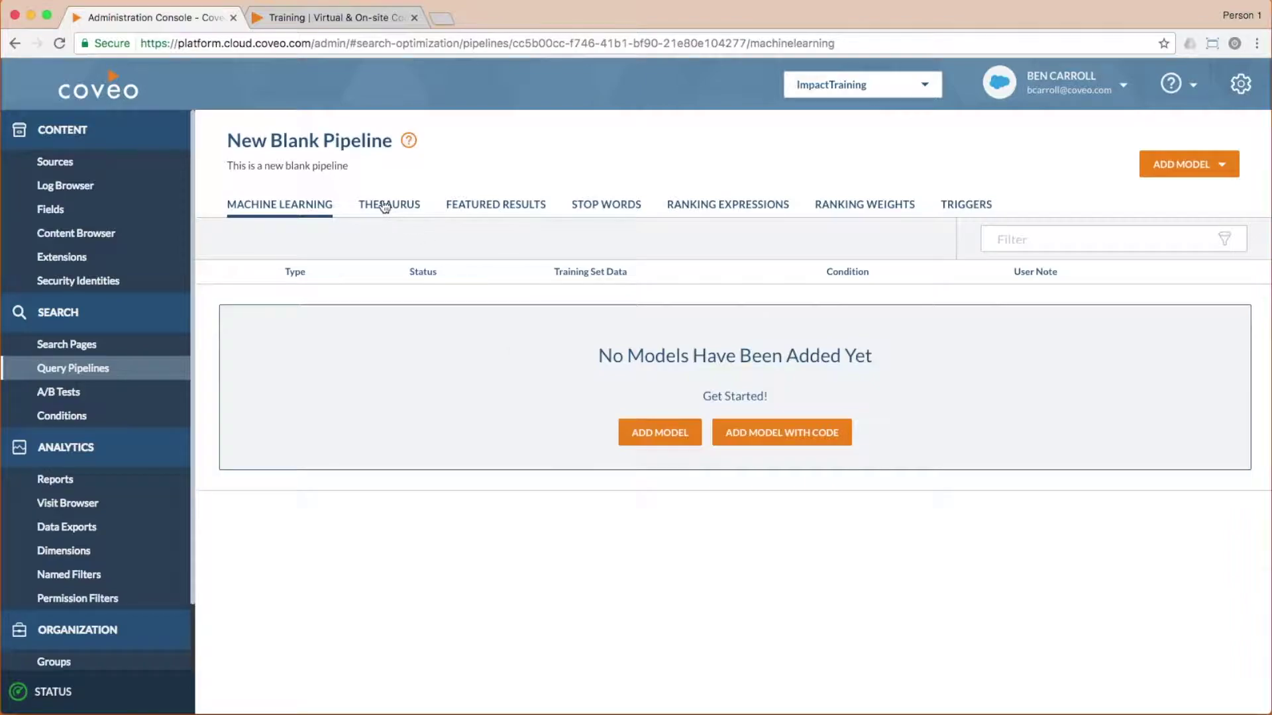
left_click(384, 207)
left_click(497, 207)
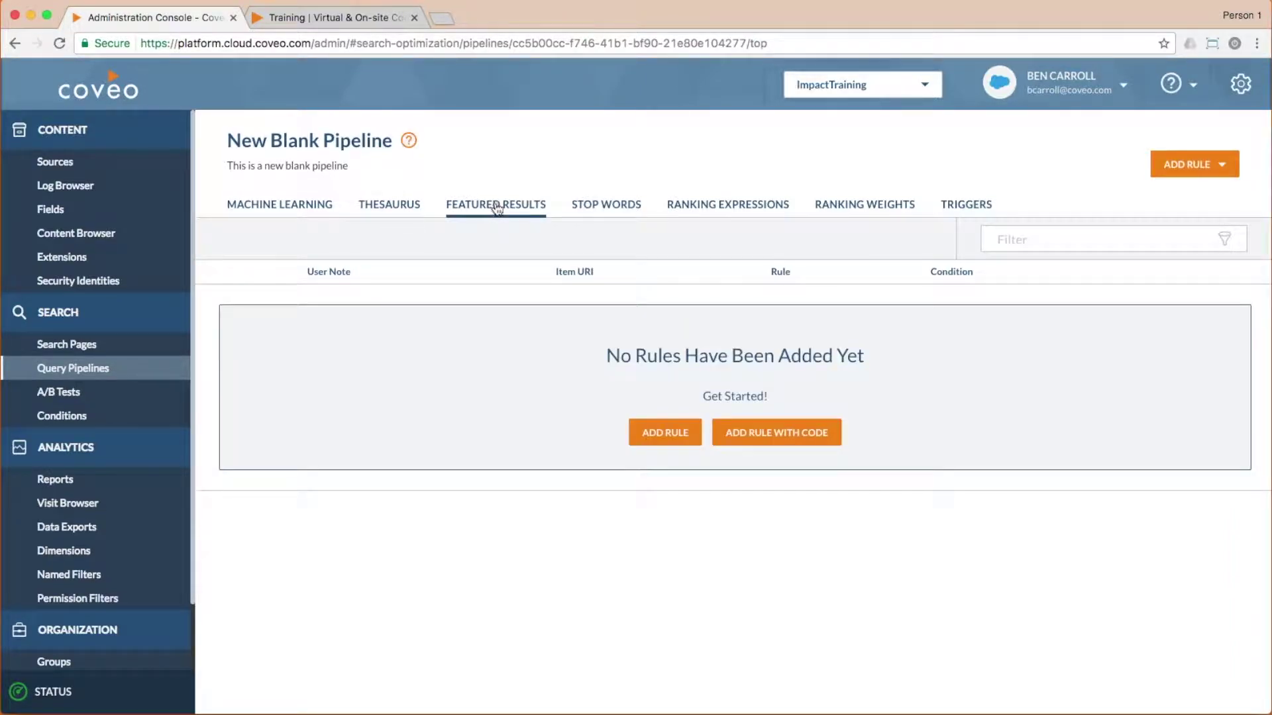
left_click(609, 207)
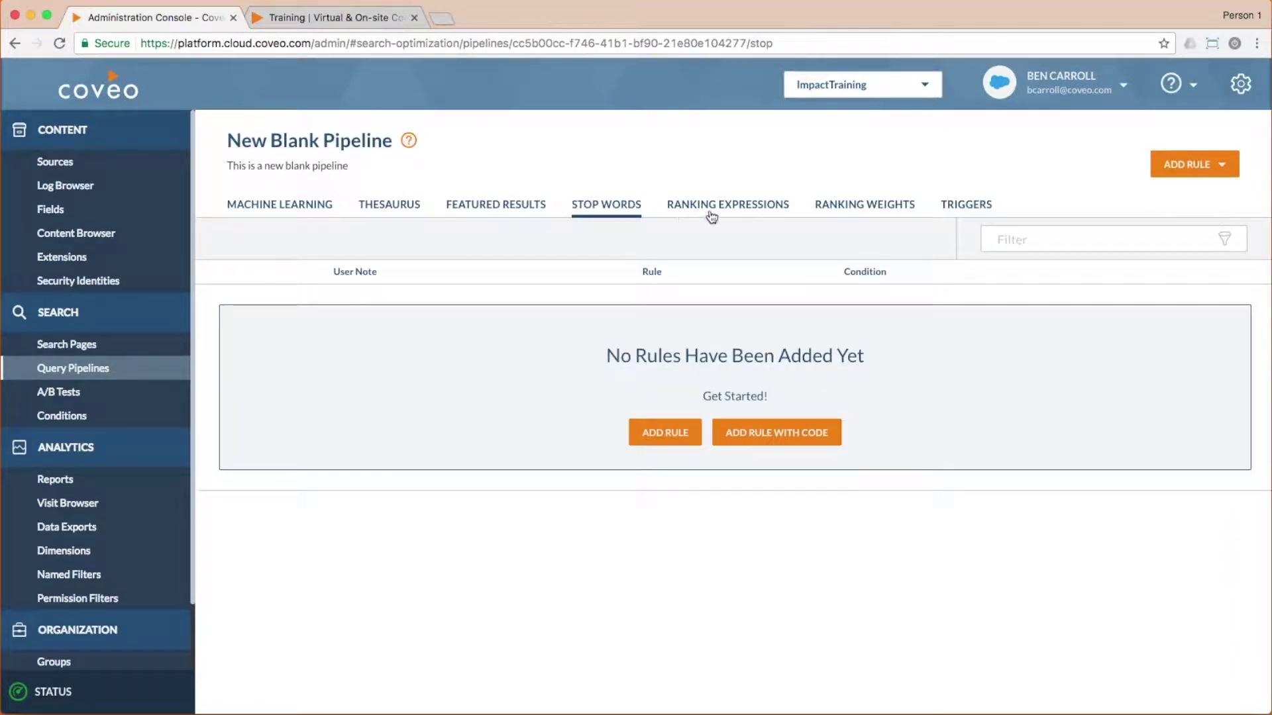
left_click(711, 216)
left_click(876, 215)
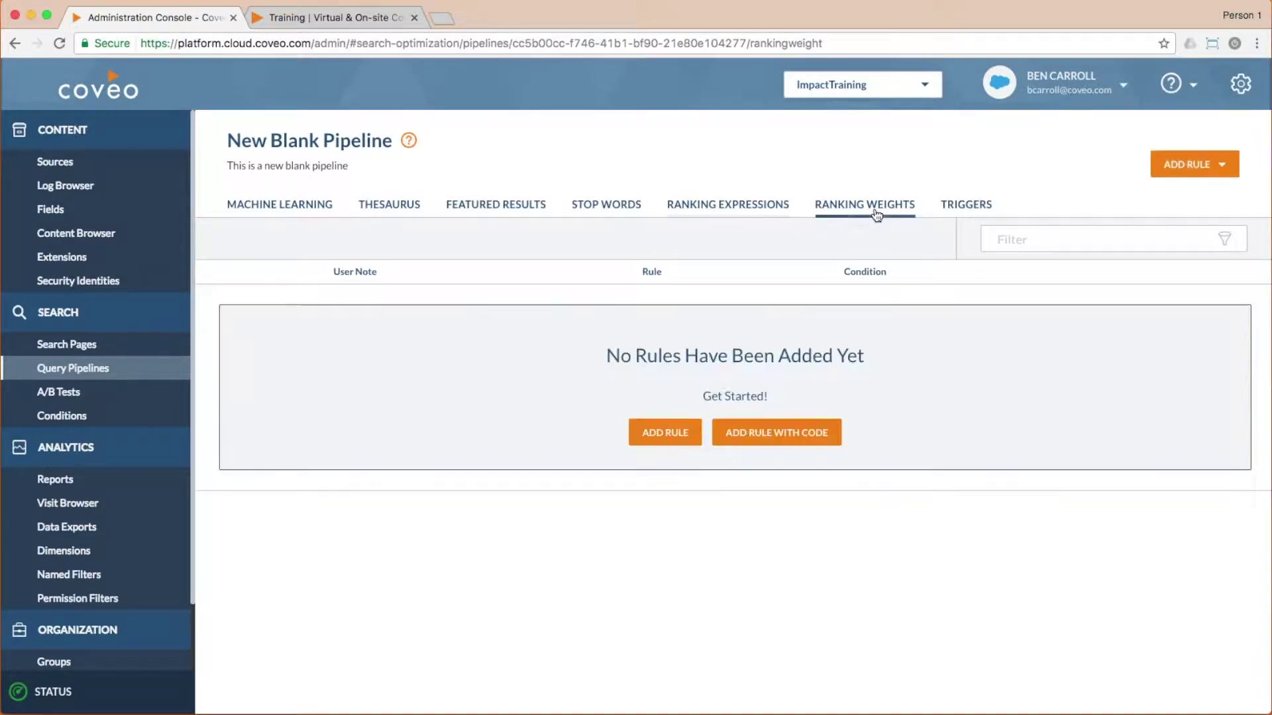
left_click(971, 208)
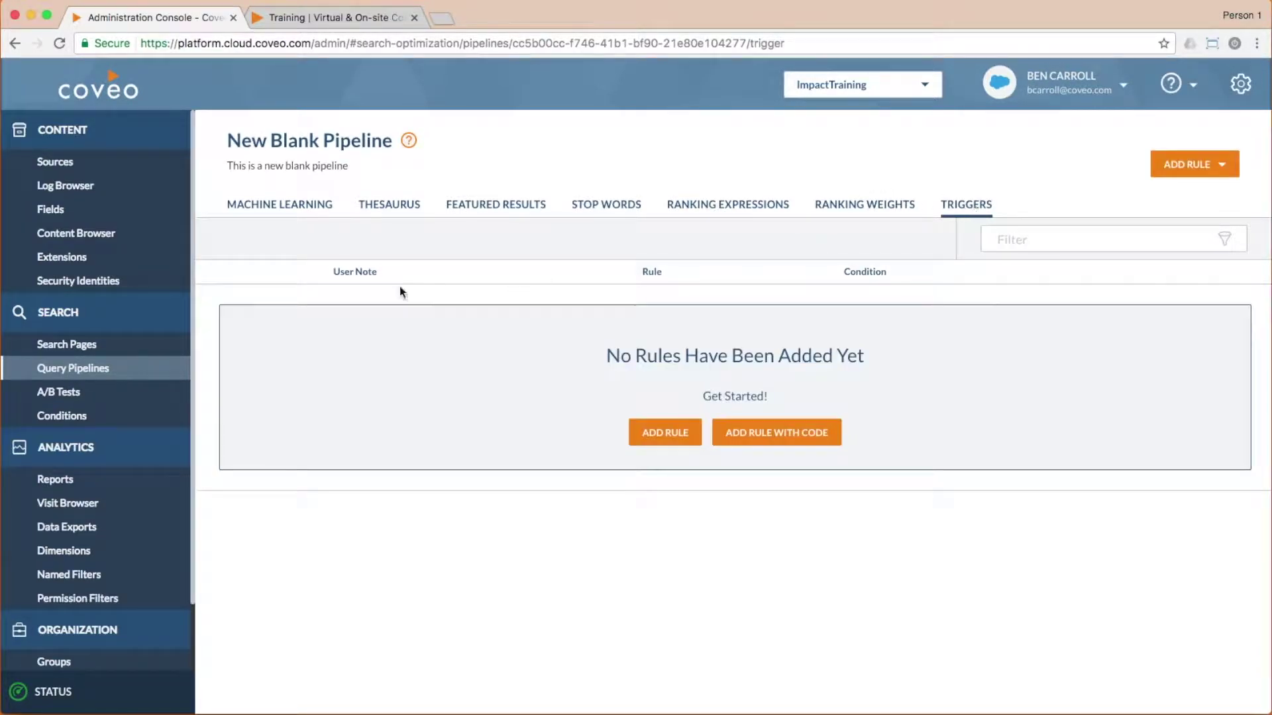
left_click(98, 371)
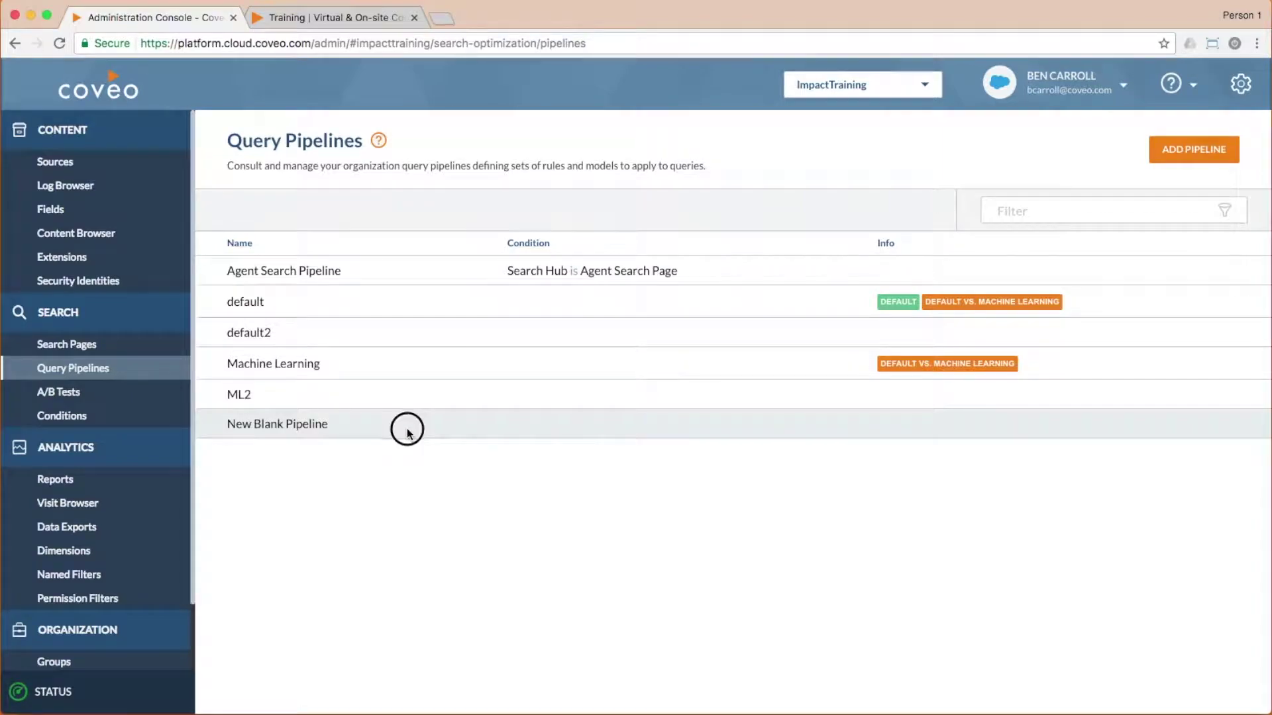
- Choose Delete for New Blank Pipeline from its More actions
left_click(406, 432)
left_click(884, 210)
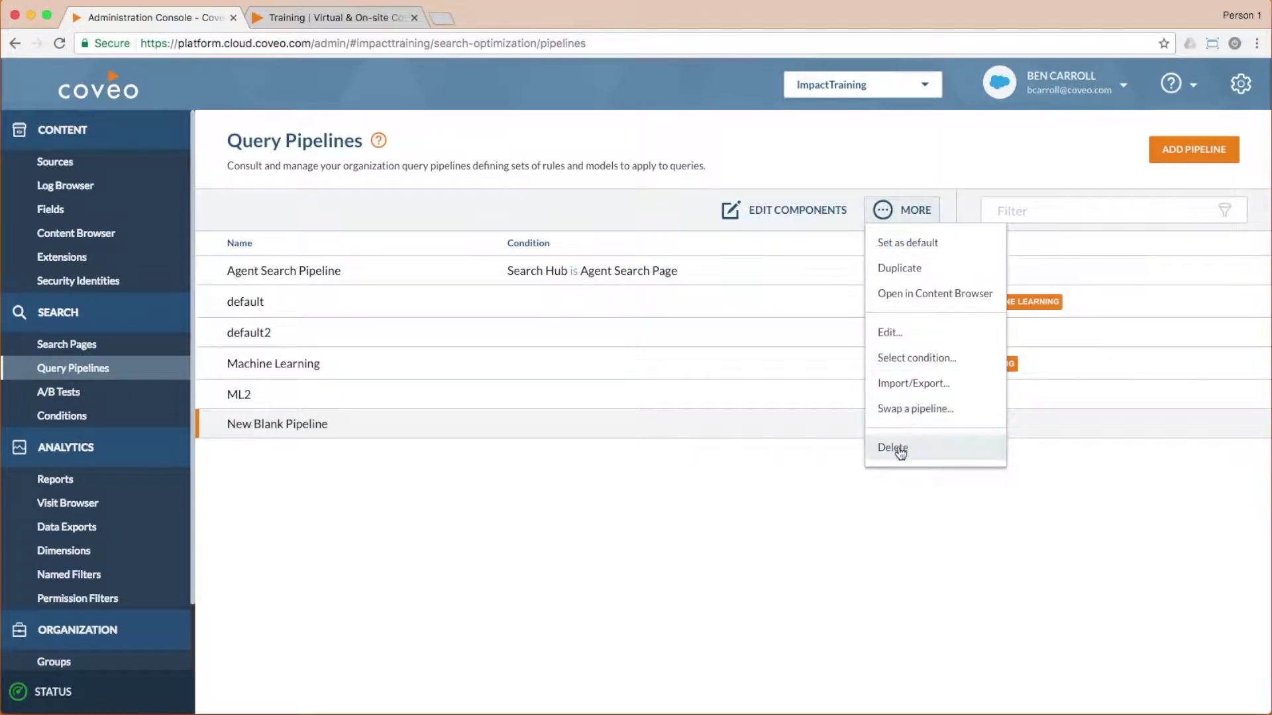
left_click(895, 447)
- Confirm deleting New Blank Pipeline and duplicate Agent Search Pipeline
left_click(828, 210)
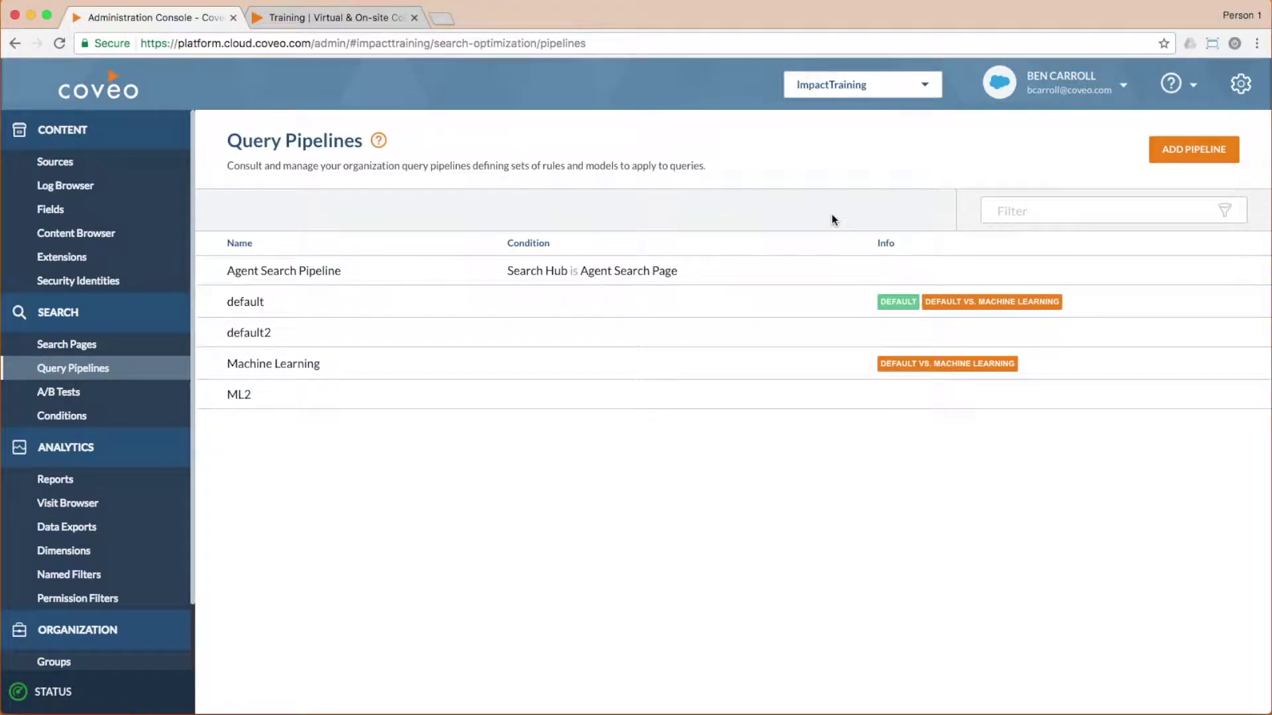
left_click(323, 272)
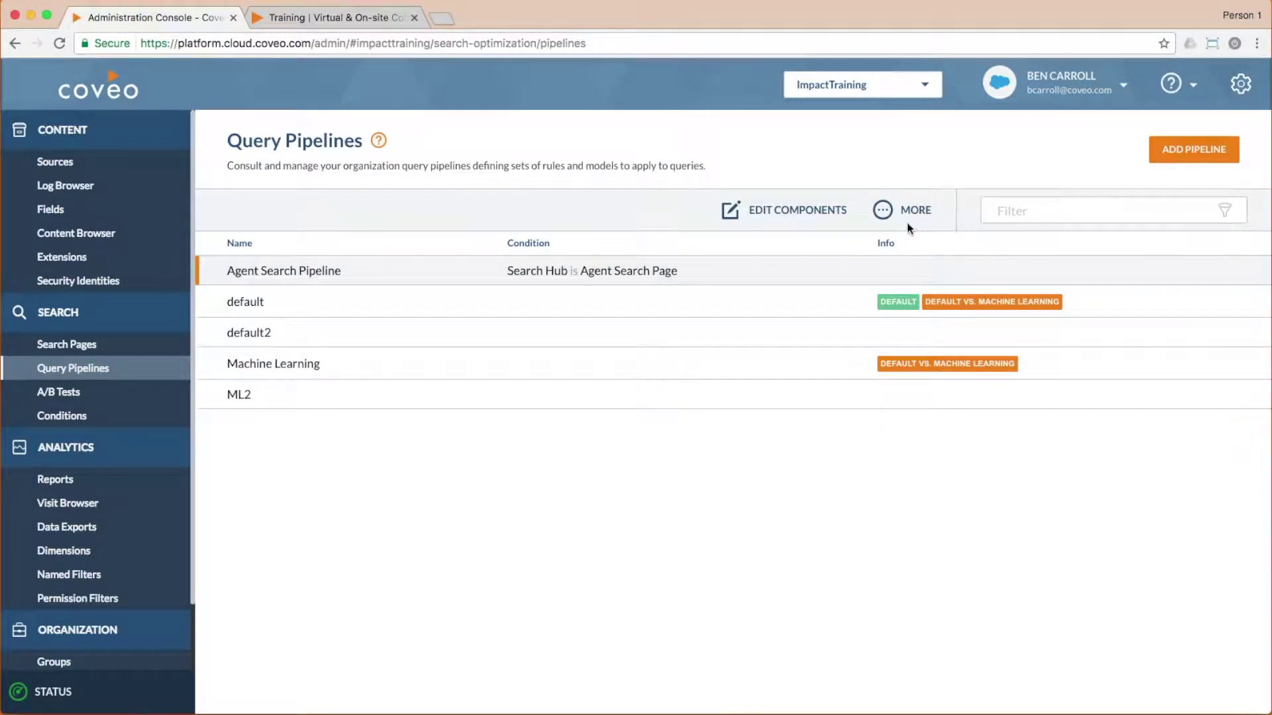
left_click(886, 212)
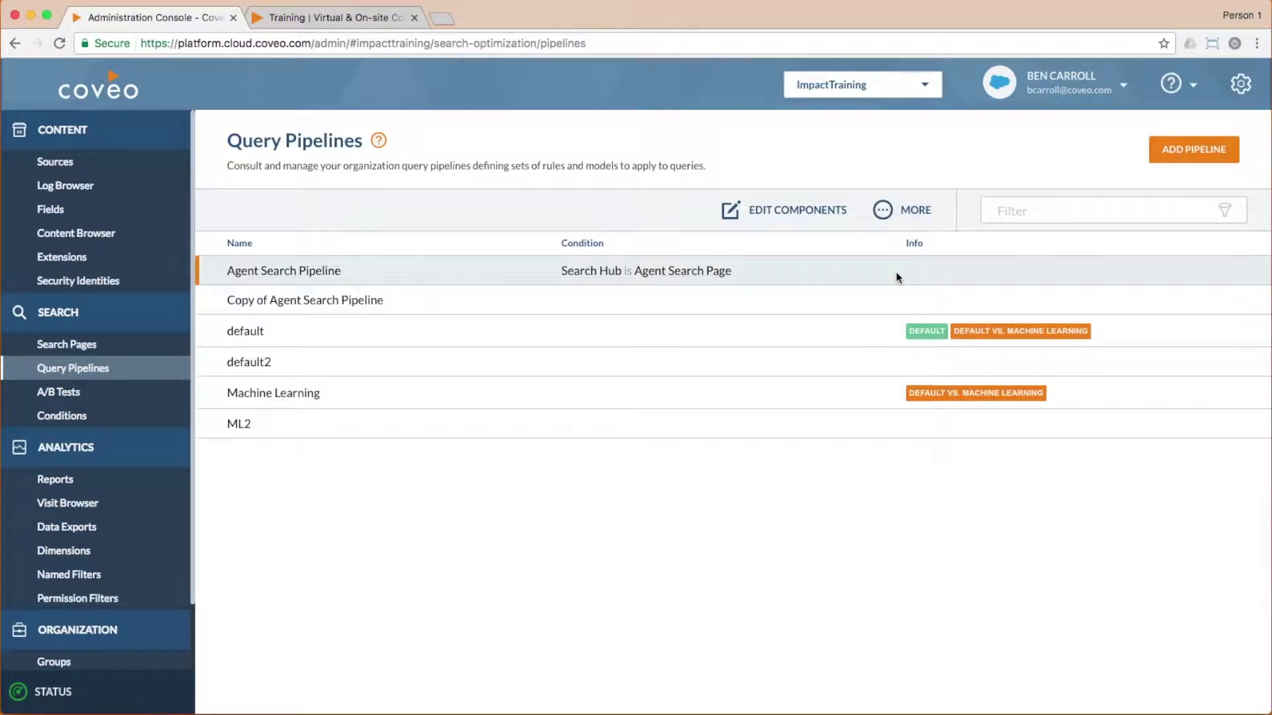
- Rename the copy 'Customer Search Pipeline' and add a note saying it's for the customer search page
left_click(460, 310)
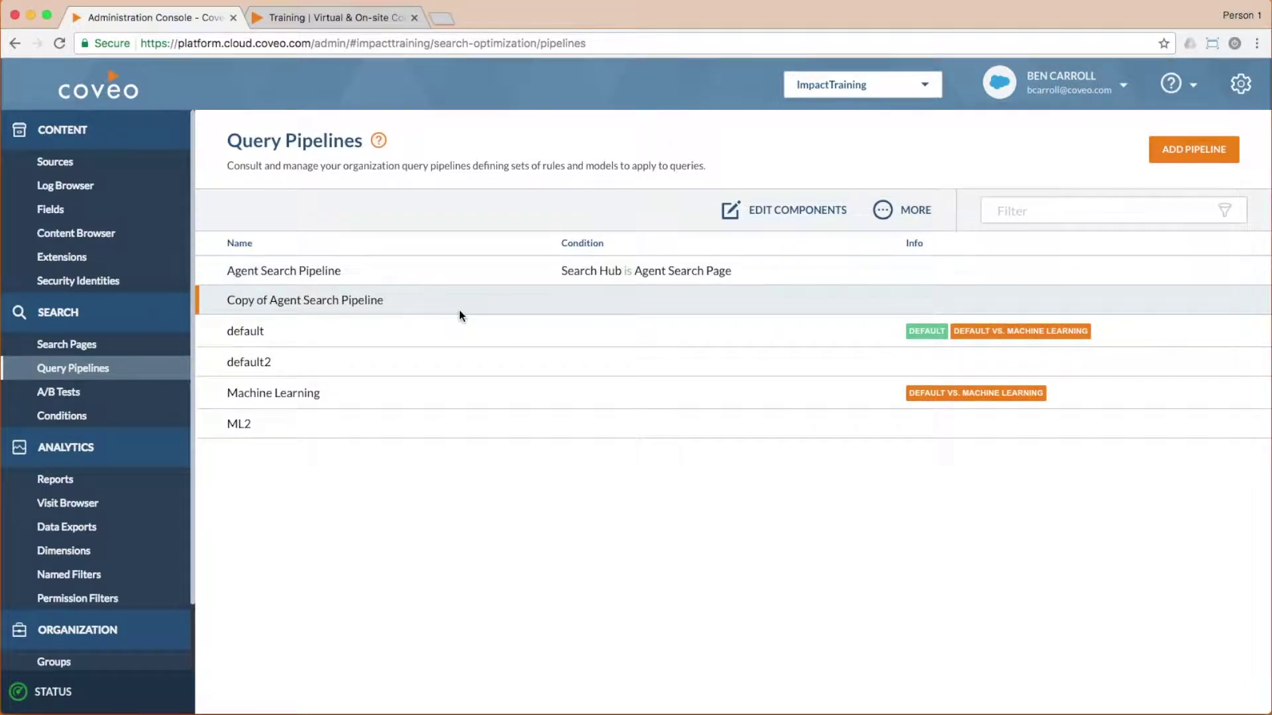
left_click(883, 209)
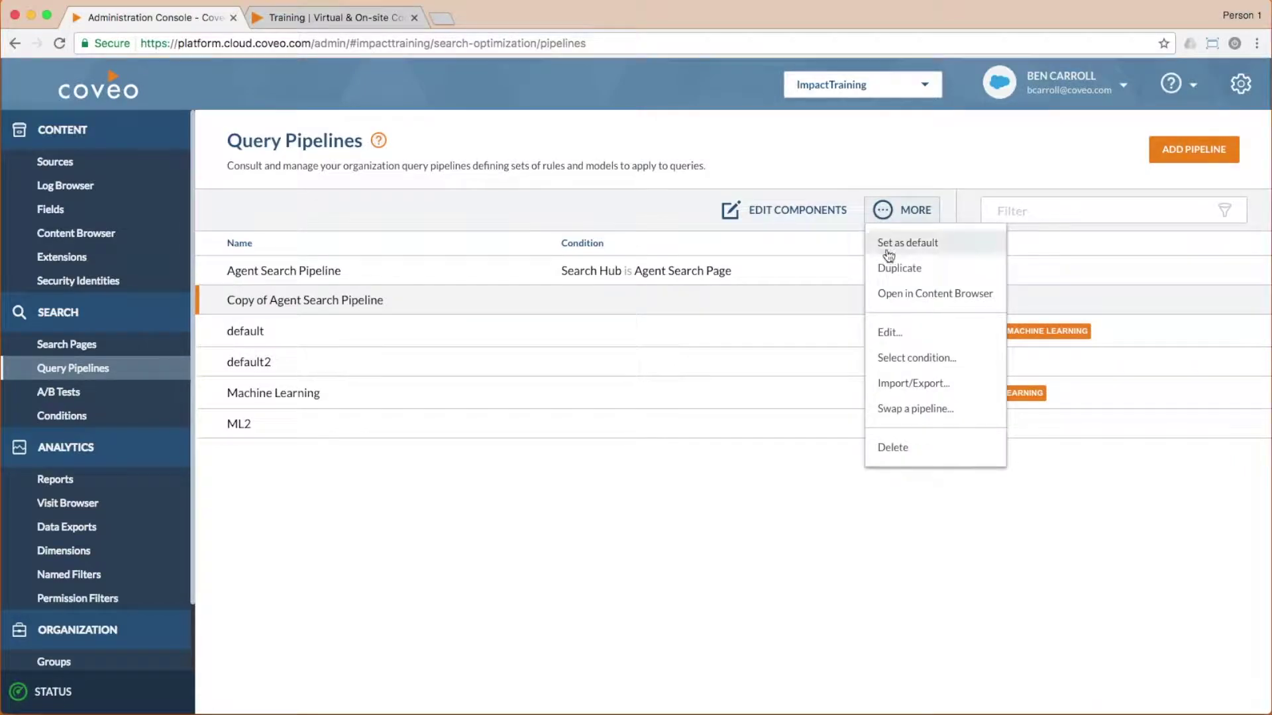
left_click(900, 329)
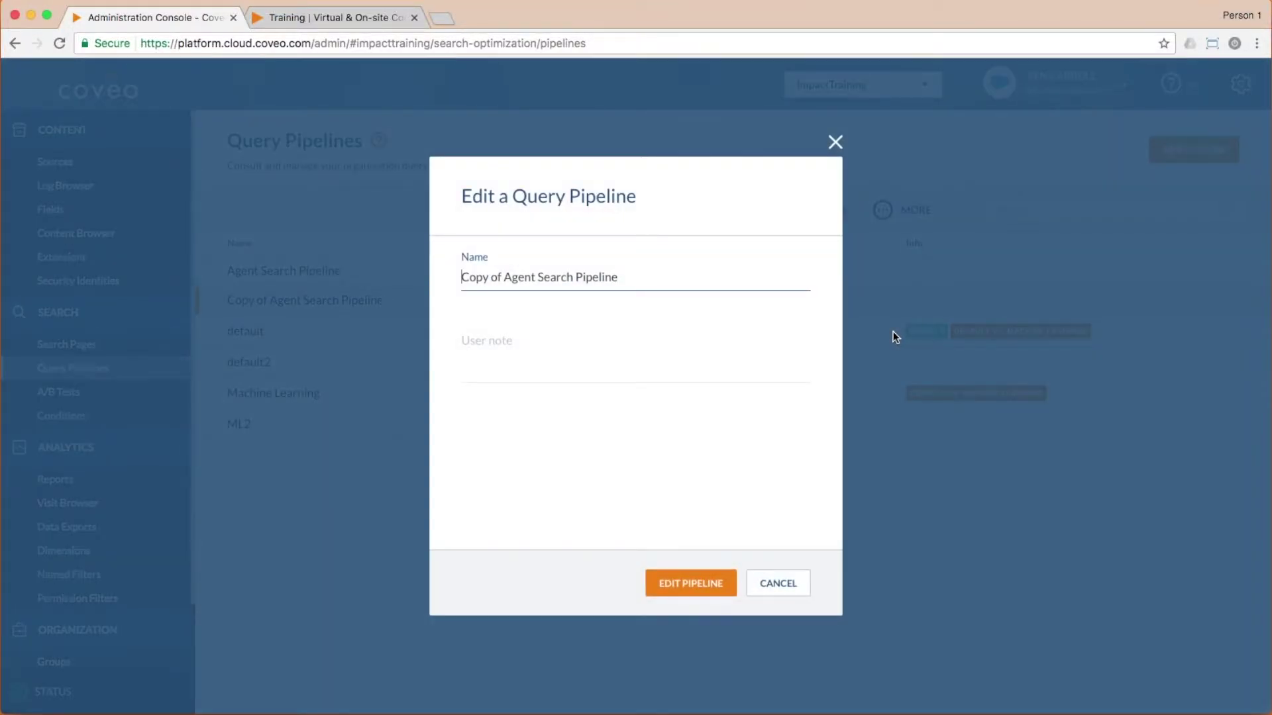
left_click_drag(462, 277, 514, 276)
type("Customer")
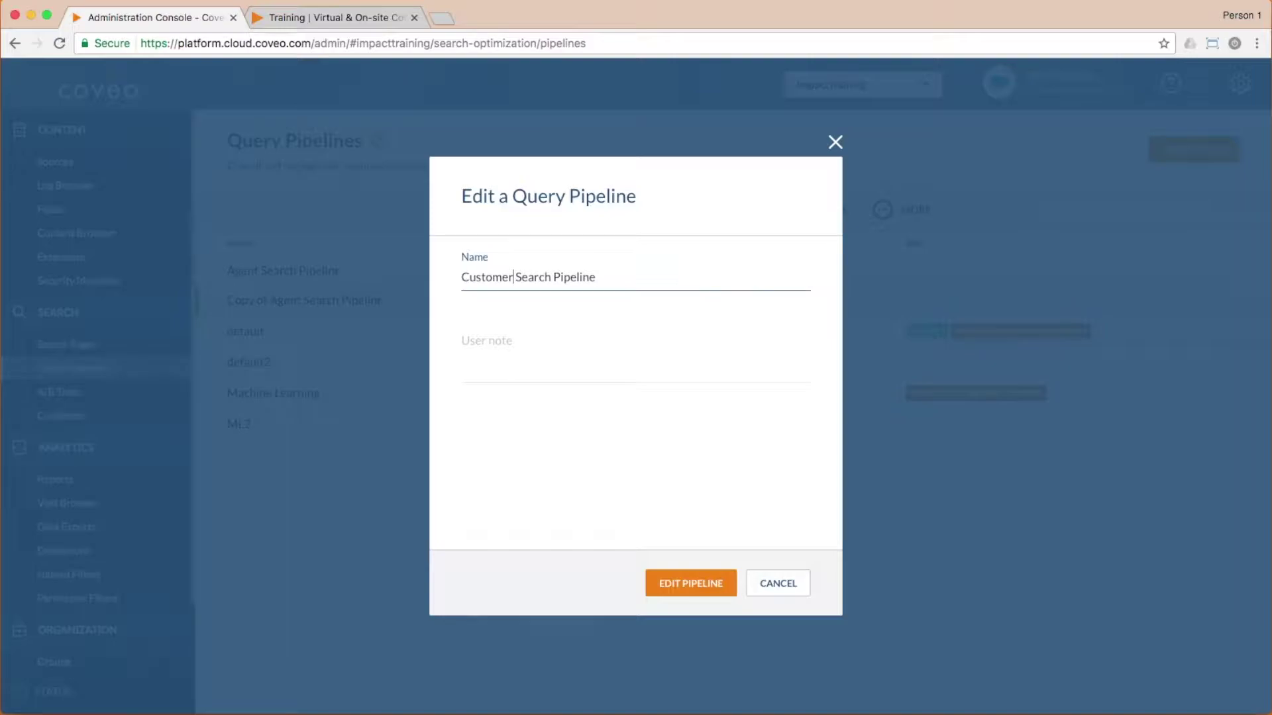
left_click(536, 360)
type("This is a pipeline specifically for the customer search page. It is based on the agent search pipeline.")
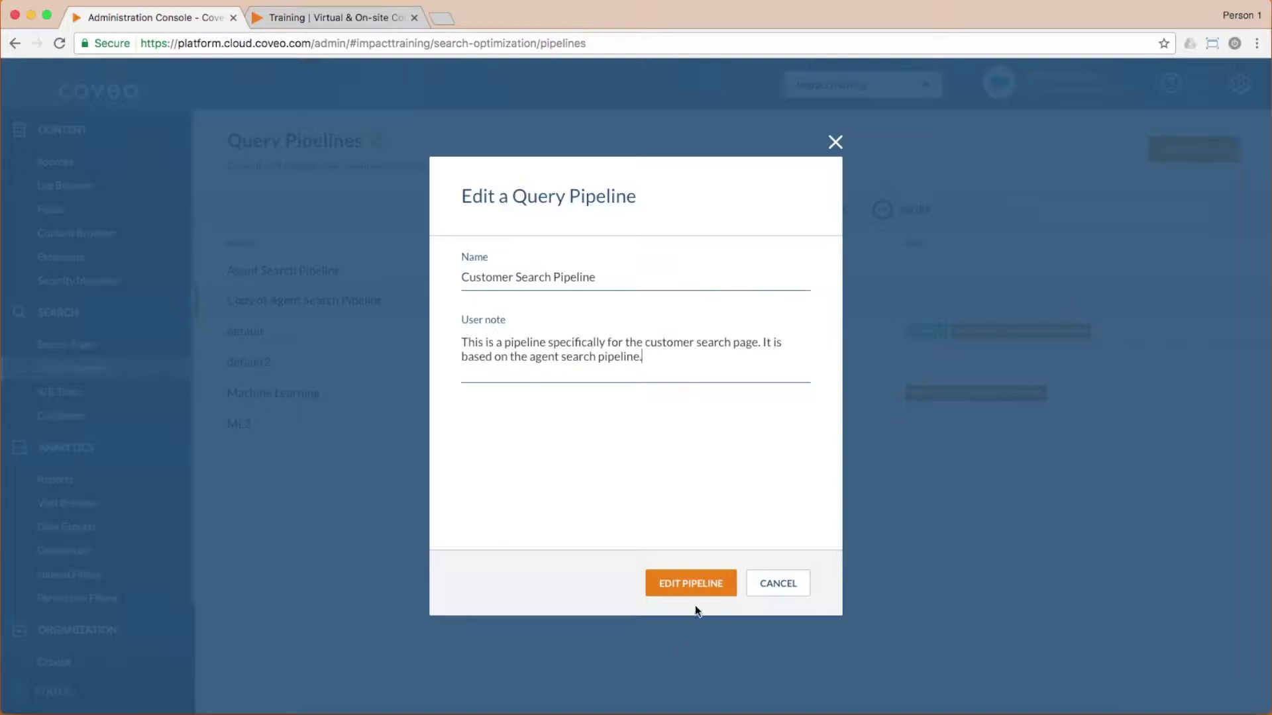
left_click(696, 583)
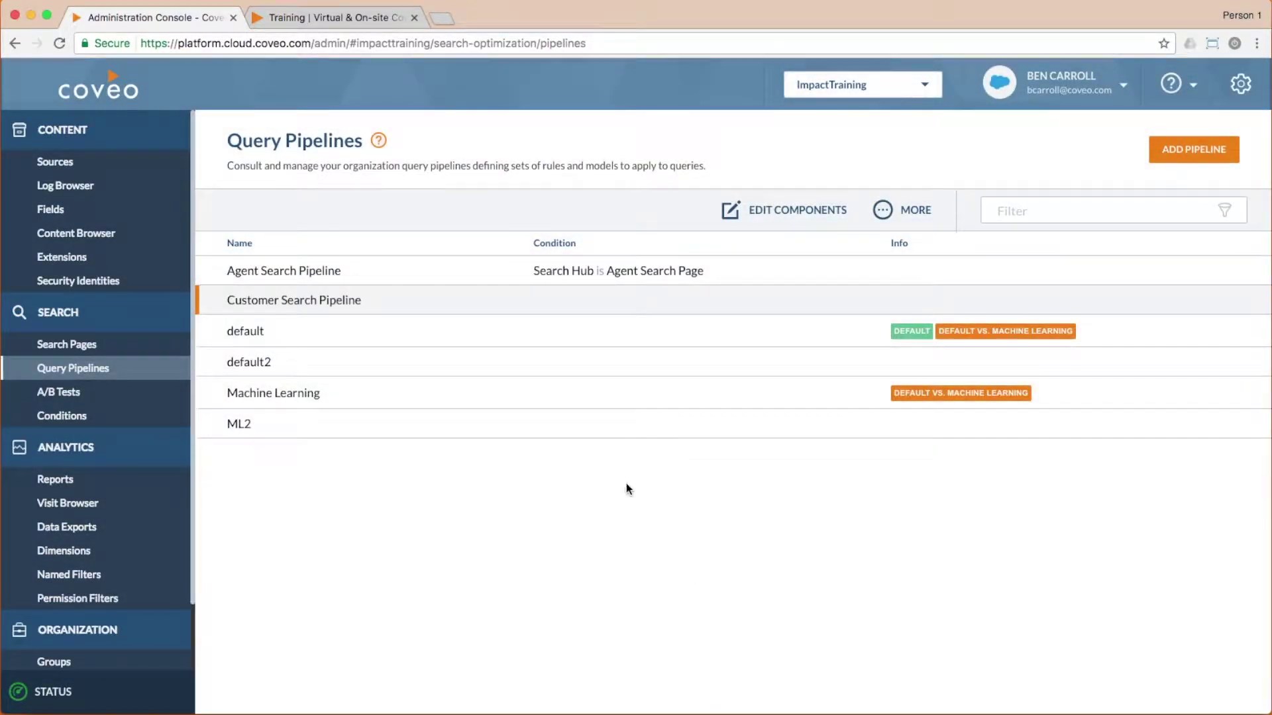
left_click(472, 303)
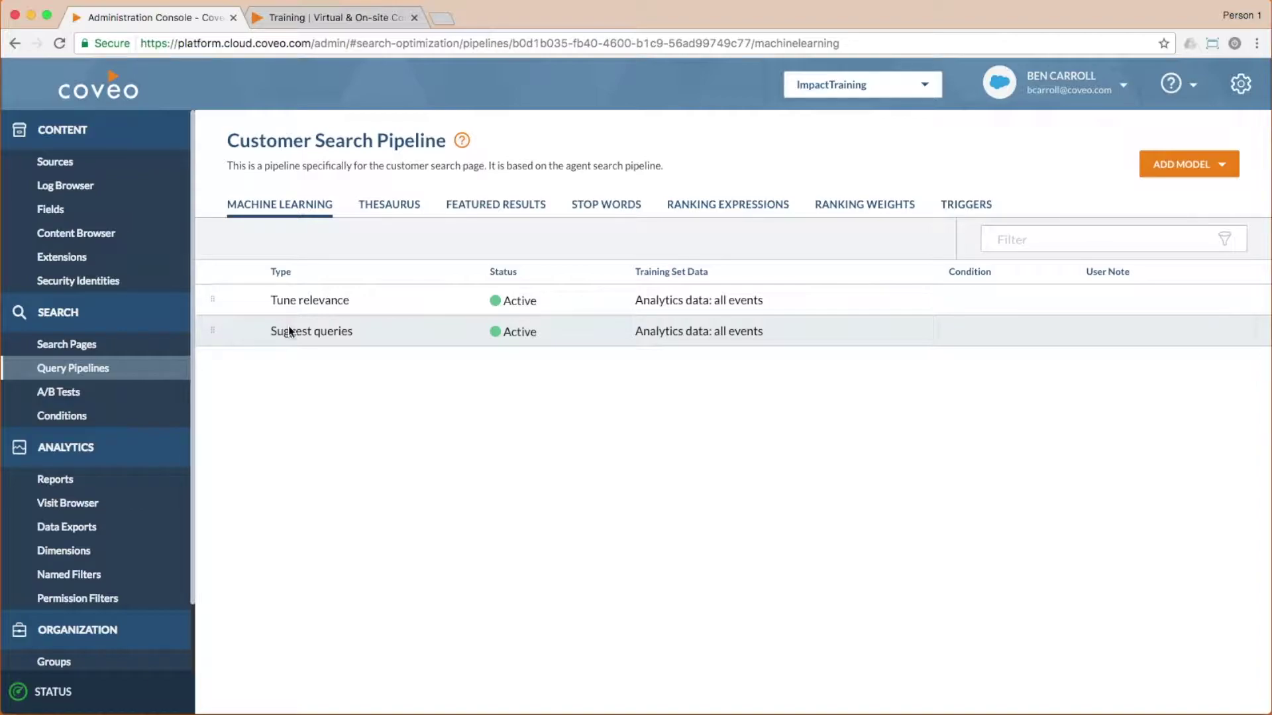
left_click(78, 371)
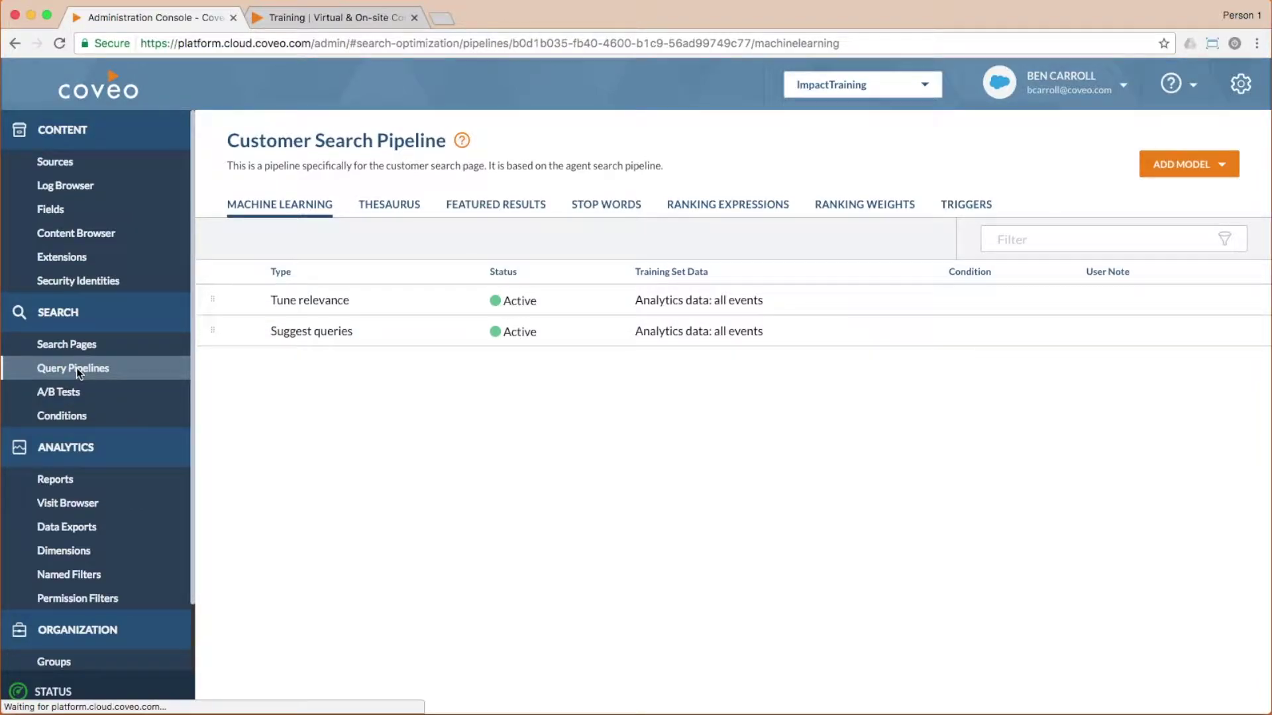
left_click(381, 301)
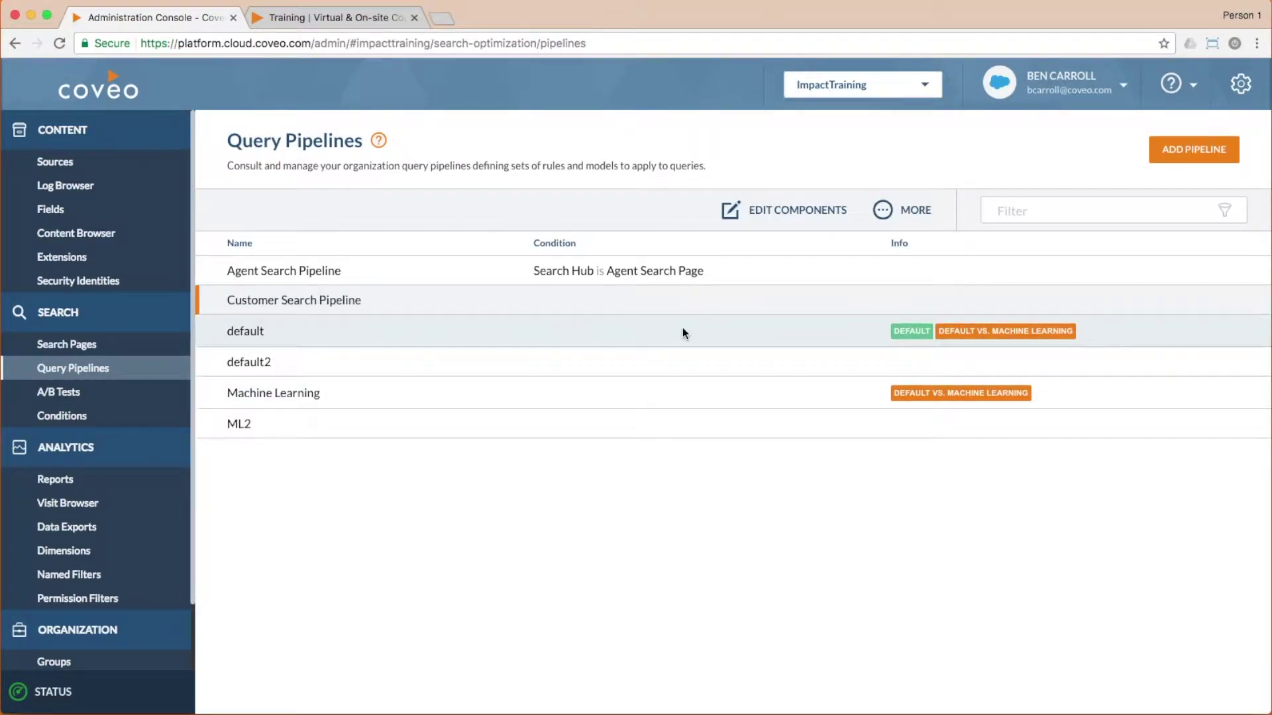
- Assign the condition 'Search Hub is Customer Search Page' to Customer Search Pipeline and save
left_click(885, 212)
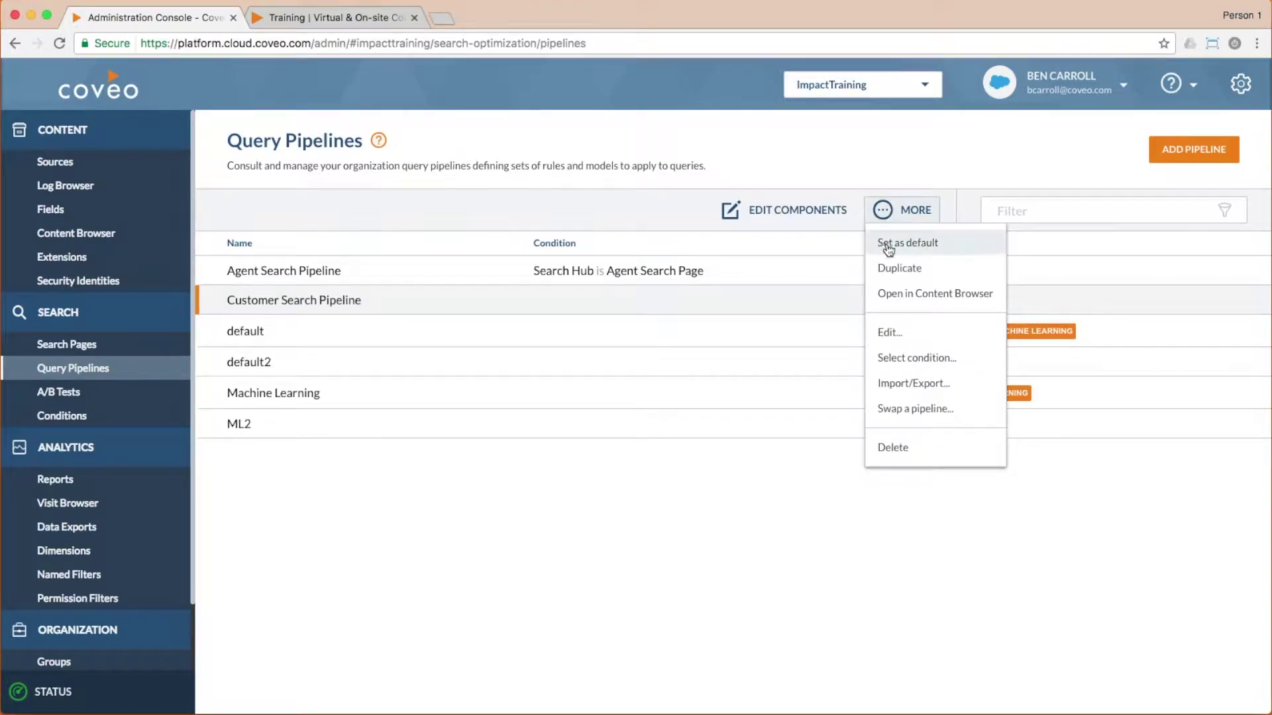
left_click(897, 357)
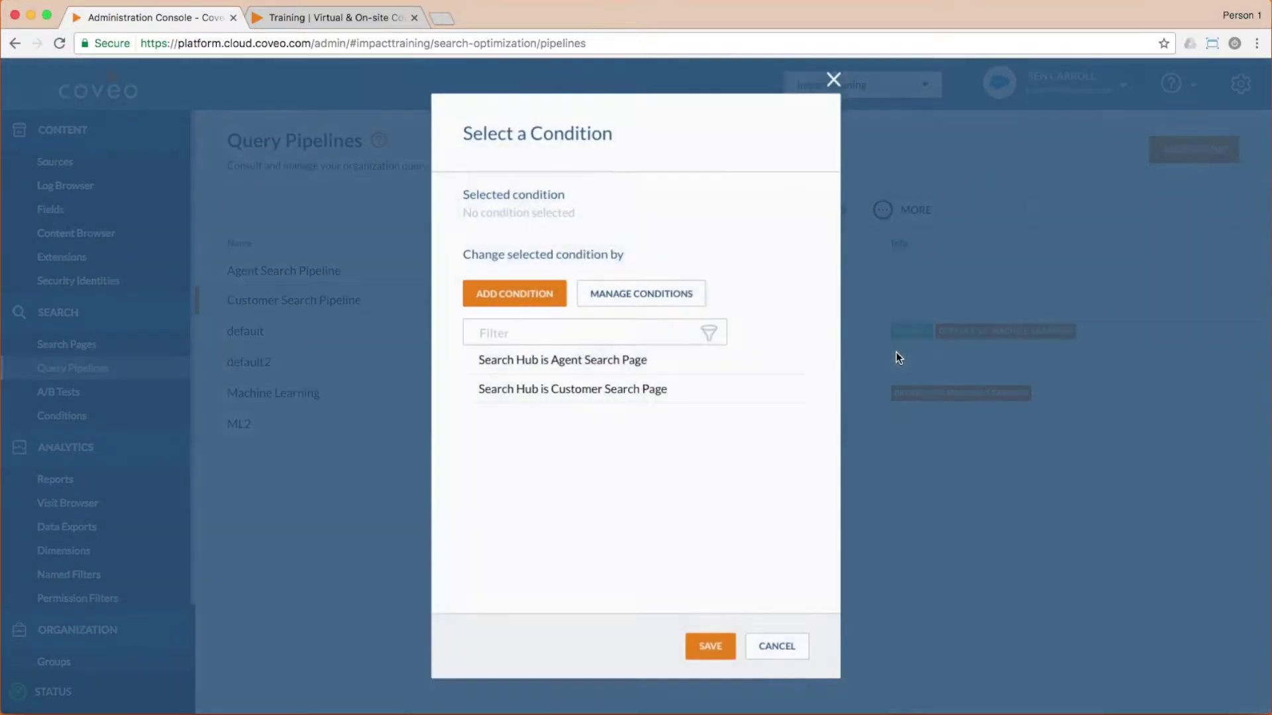
left_click(598, 391)
left_click(711, 648)
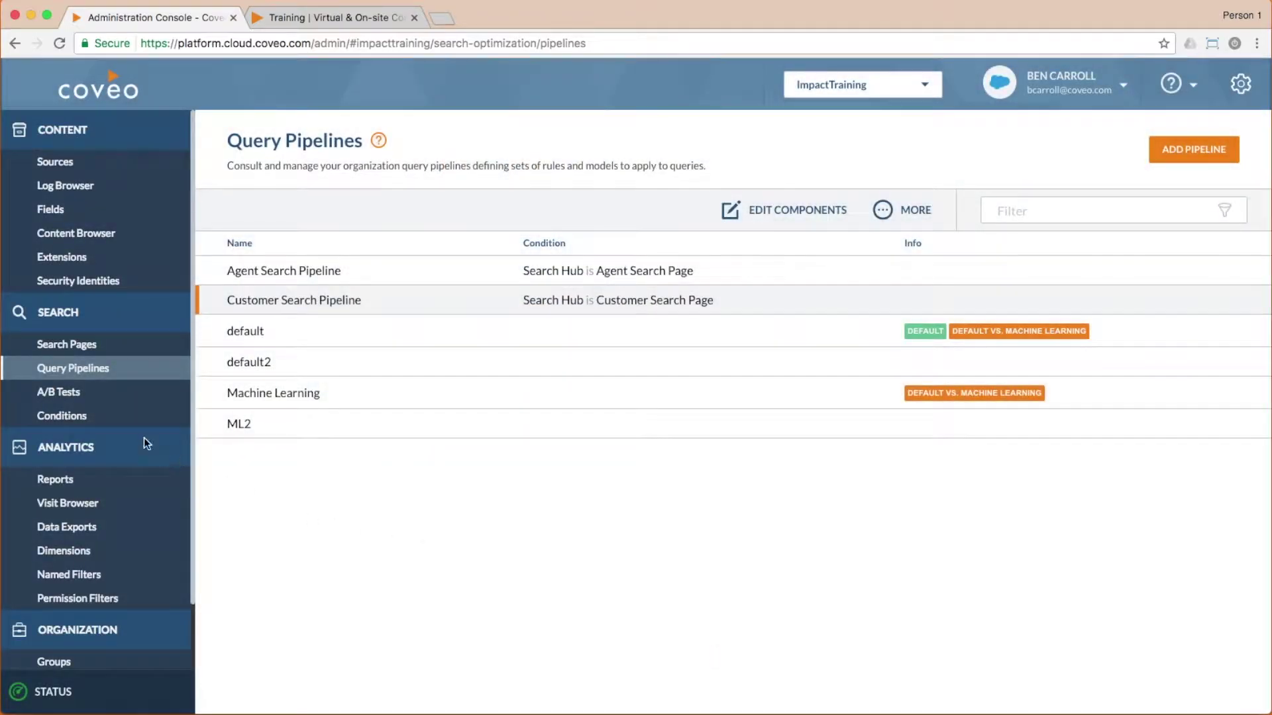
left_click(97, 343)
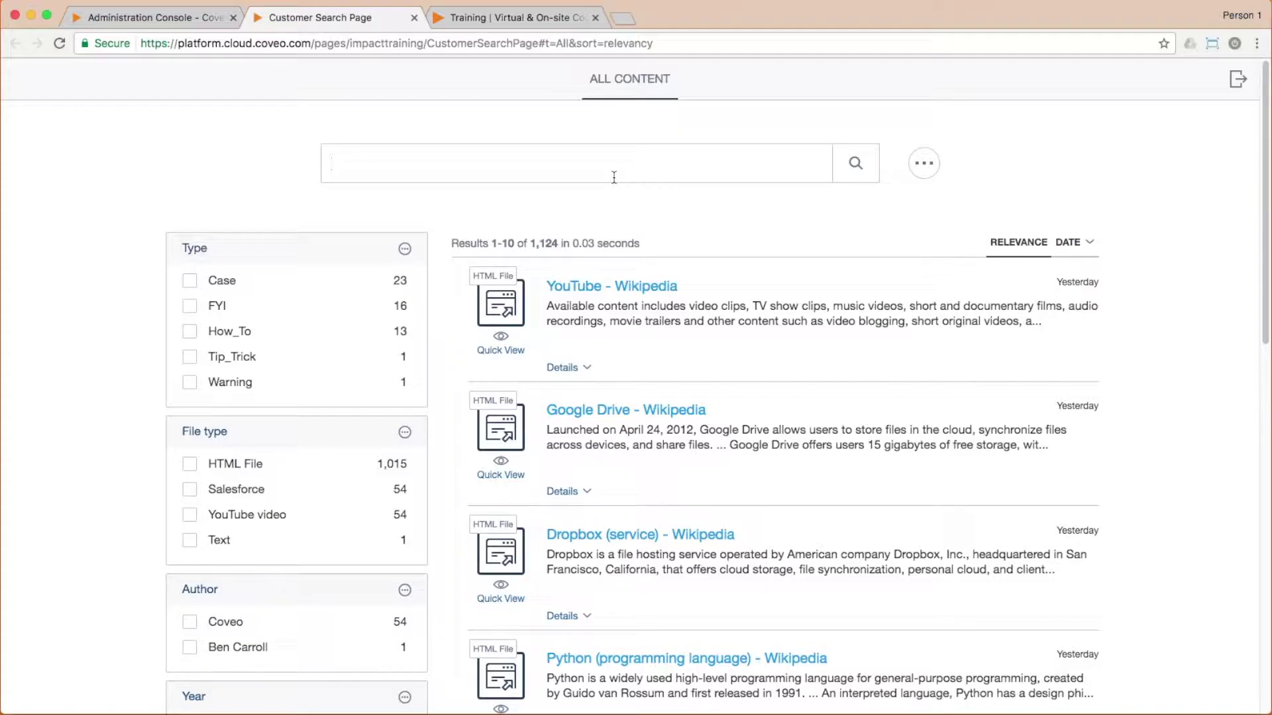
- Switch back to the Administration Console browser tab
left_click(186, 23)
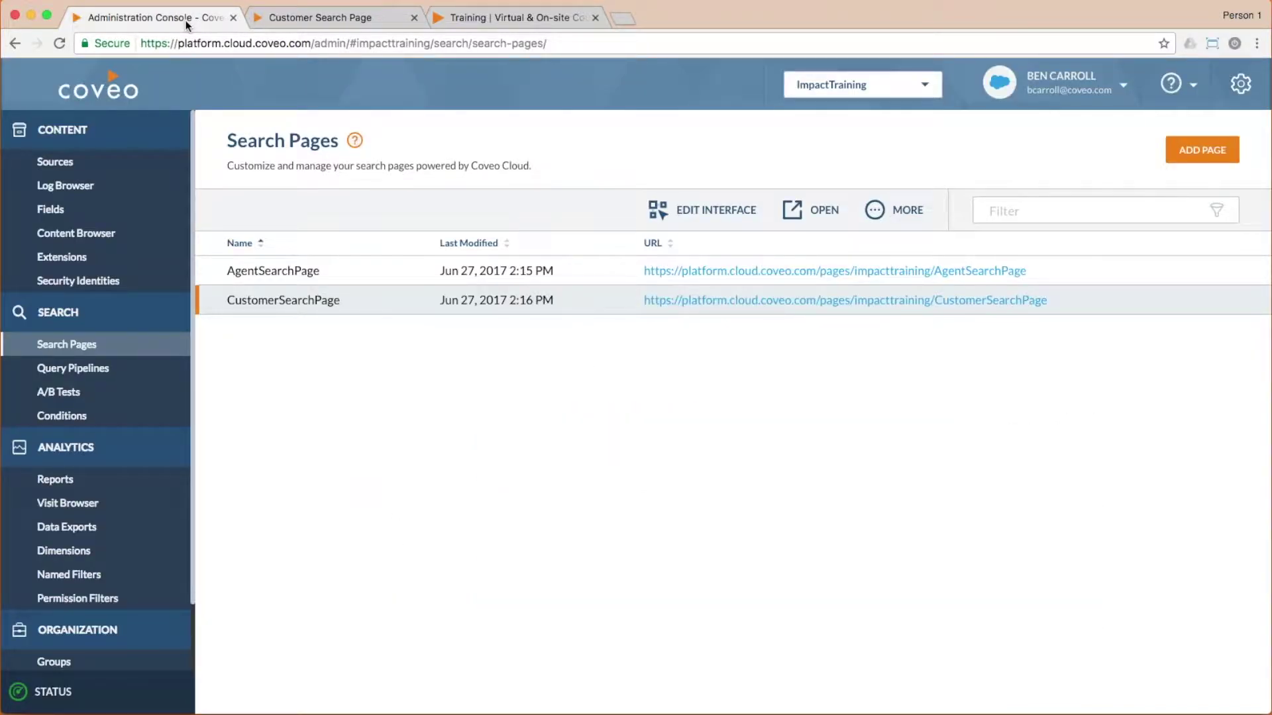
- Open Customer Search Pipeline's Triggers tab and begin adding a trigger rule
left_click(98, 369)
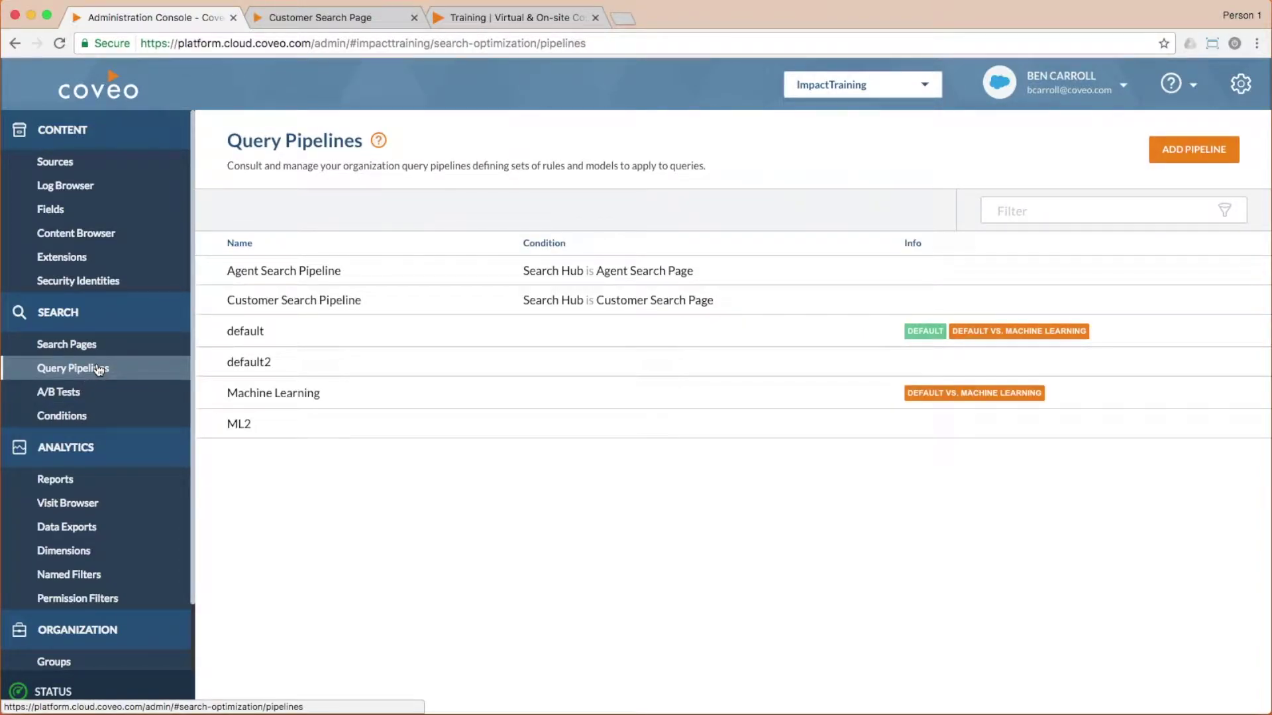
double_click(624, 298)
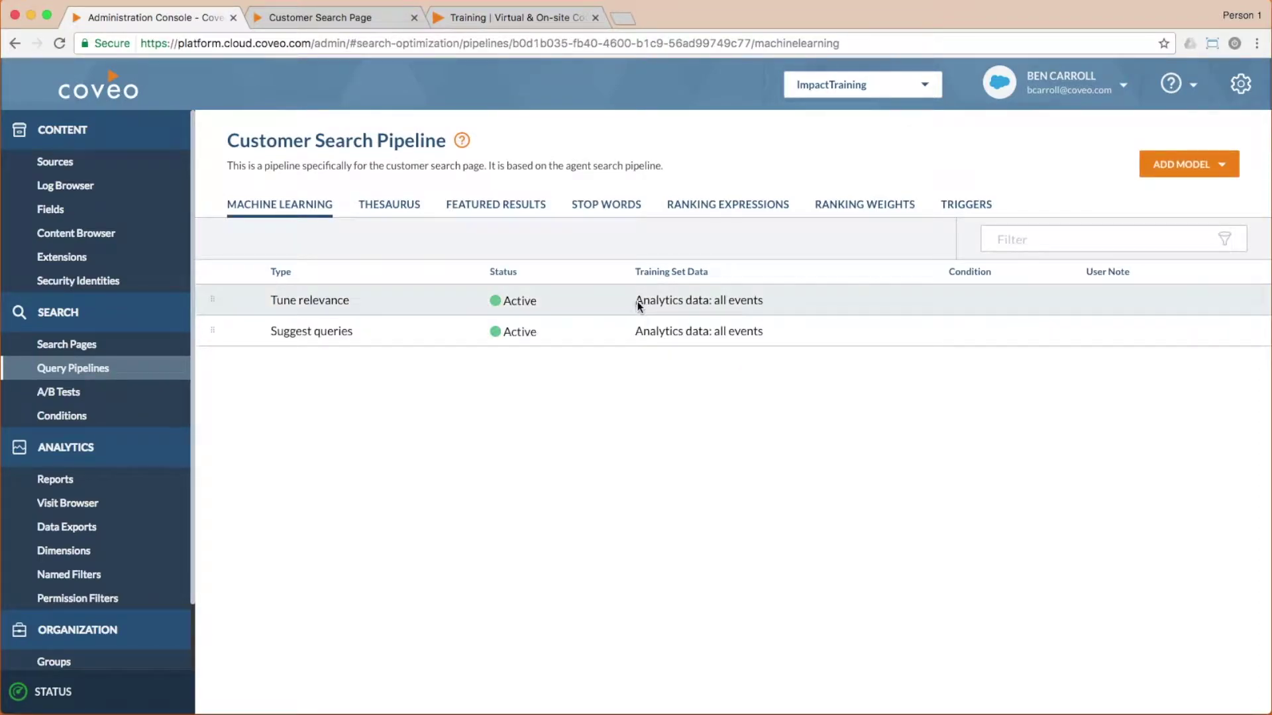
left_click(972, 207)
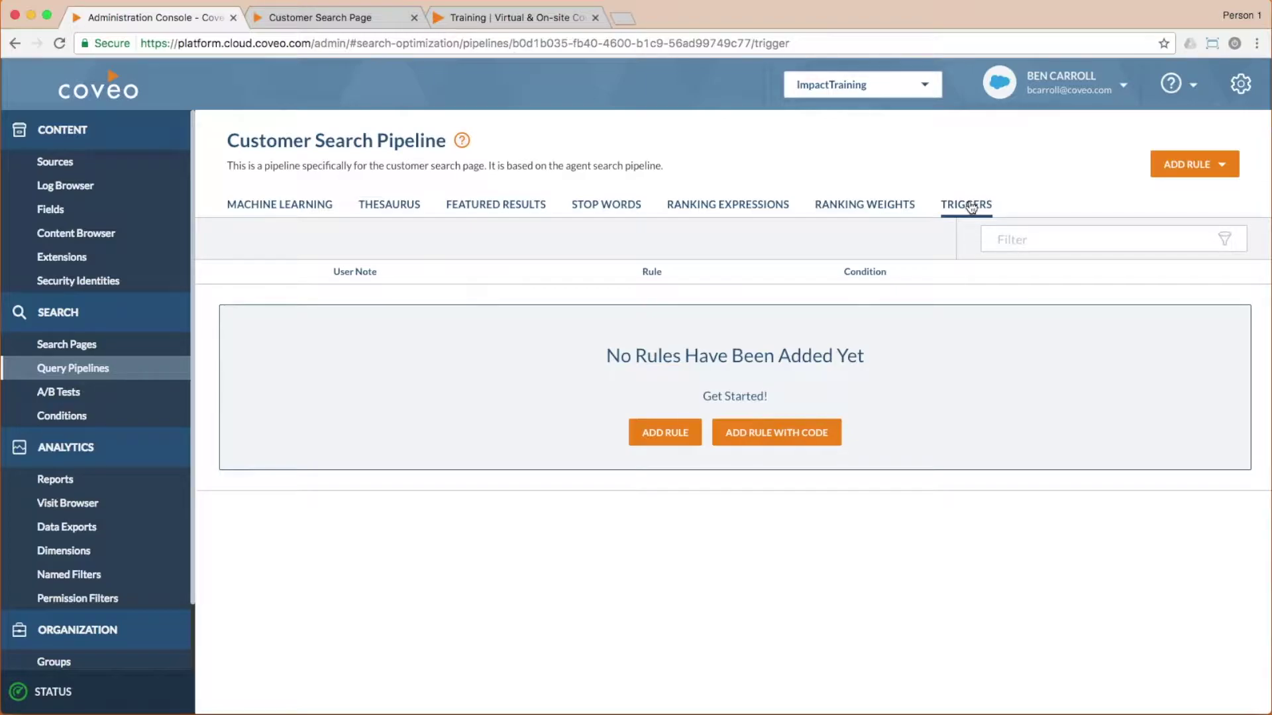
left_click(666, 434)
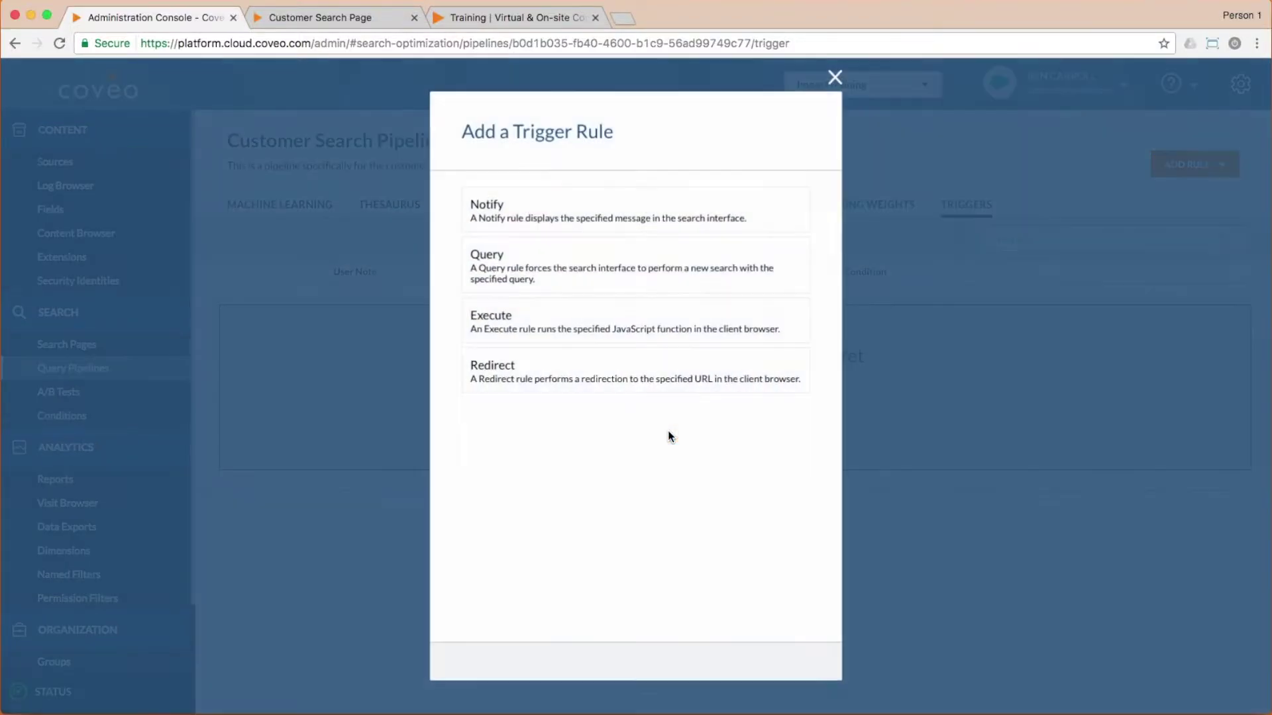
left_click(650, 381)
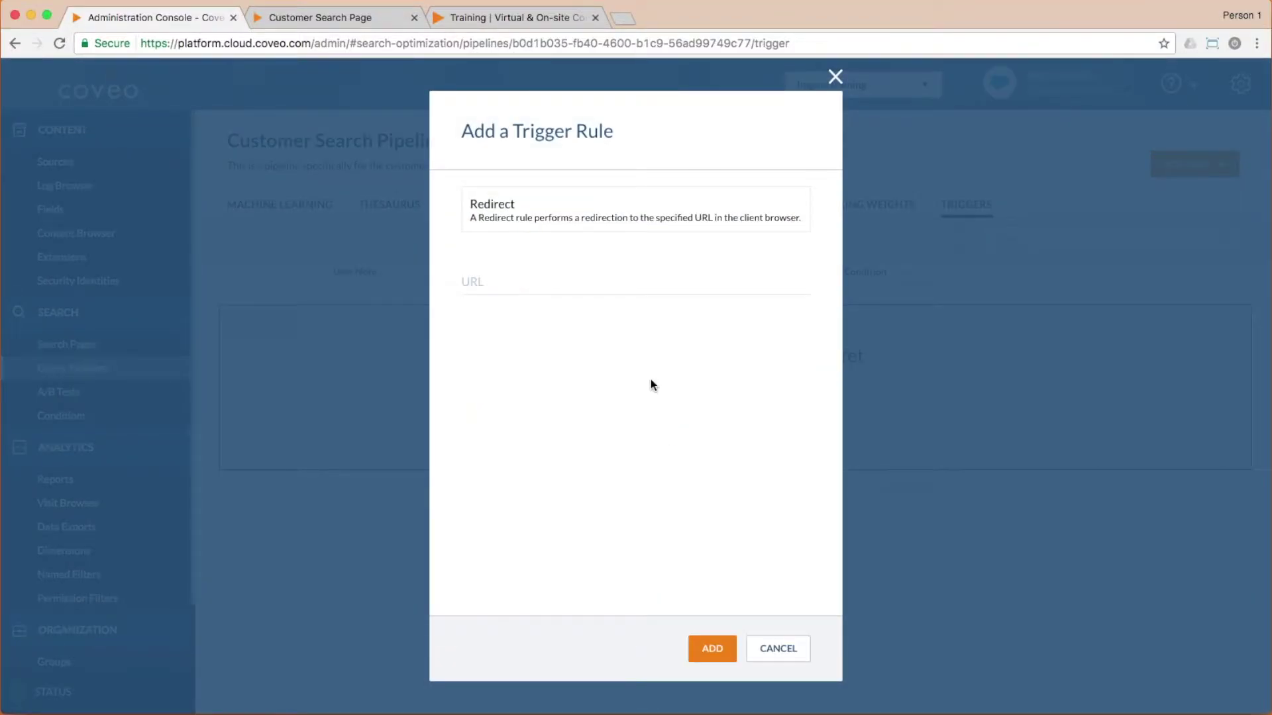
left_click(585, 292)
type("http://support.coveo.com")
left_click(708, 646)
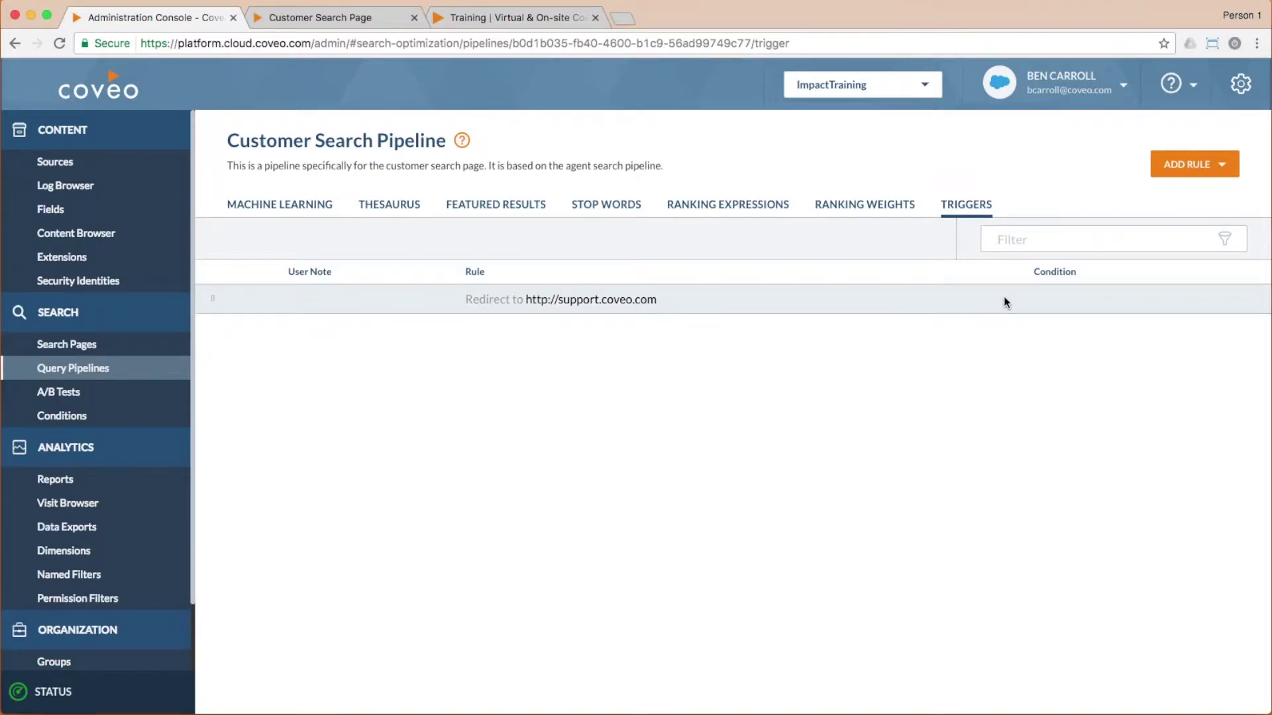
- Open the condition picker for the support redirect rule
left_click(1079, 300)
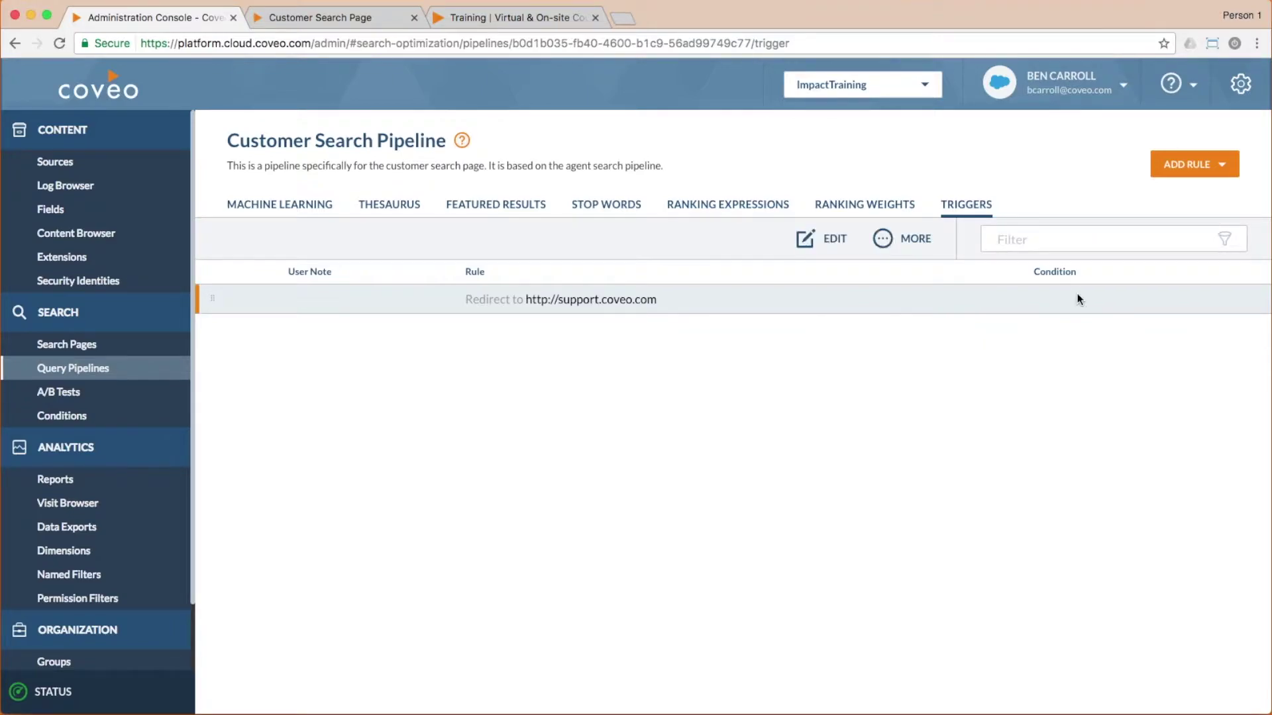
left_click(883, 239)
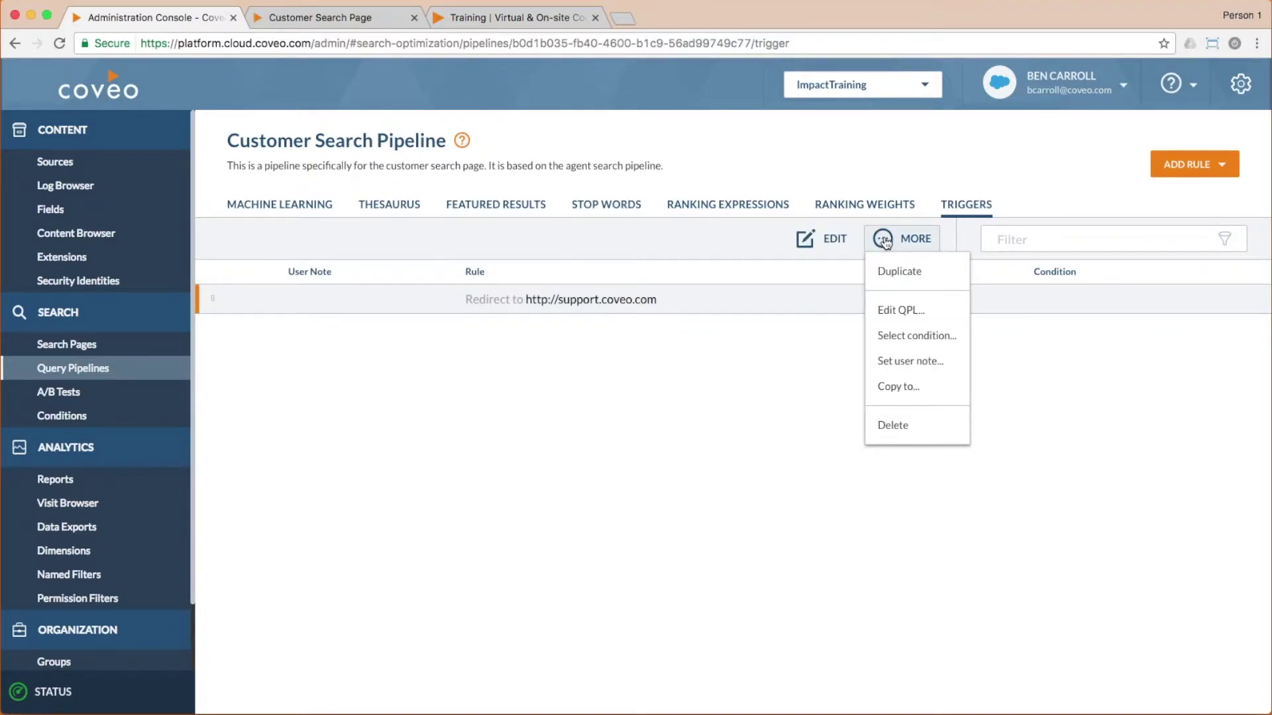
left_click(892, 339)
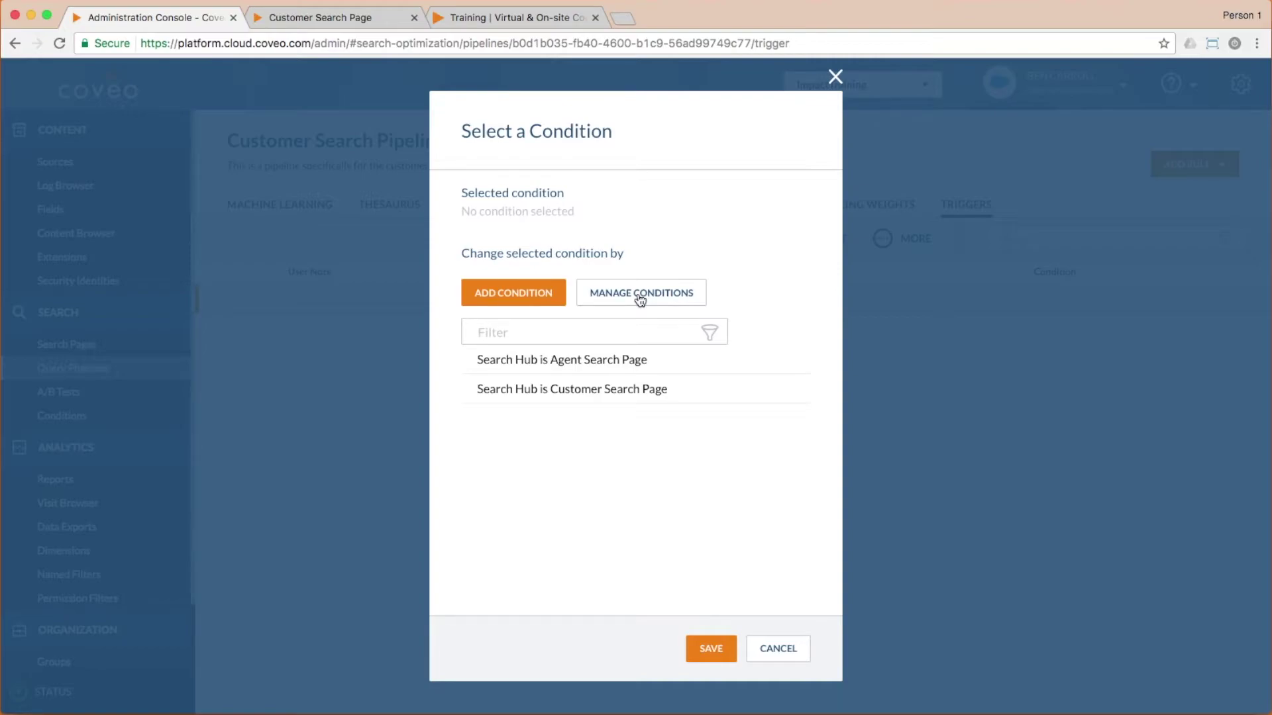
- Create the condition Query is 'contact support' and apply it to the redirect rule
left_click(538, 289)
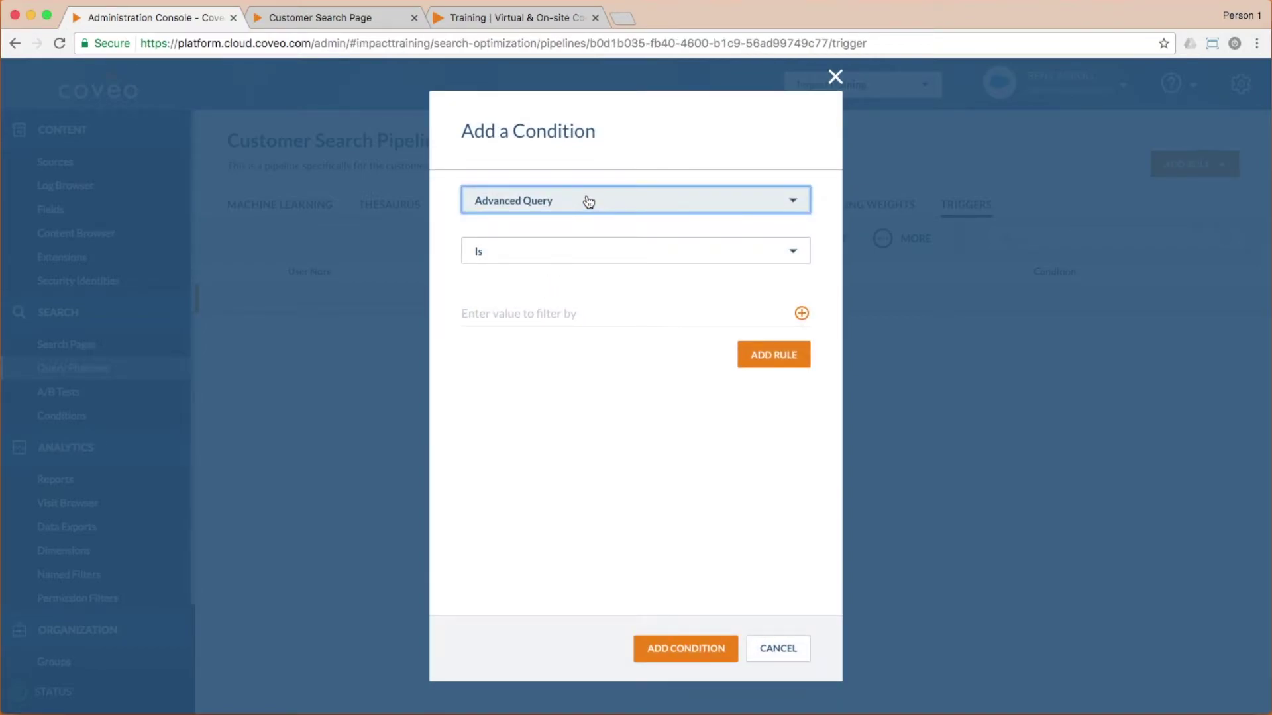
left_click(585, 201)
scroll(595, 327, "down", 5)
left_click(530, 309)
left_click(533, 312)
type("contact support")
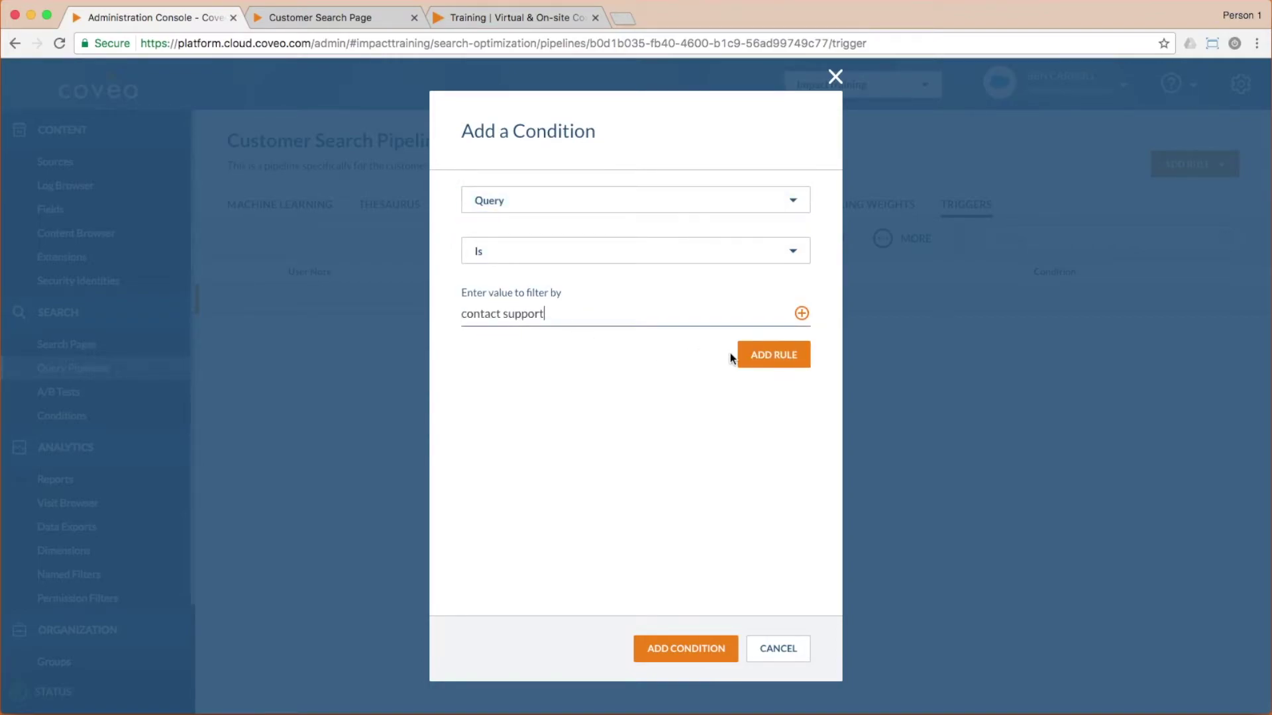
left_click(775, 357)
left_click(690, 644)
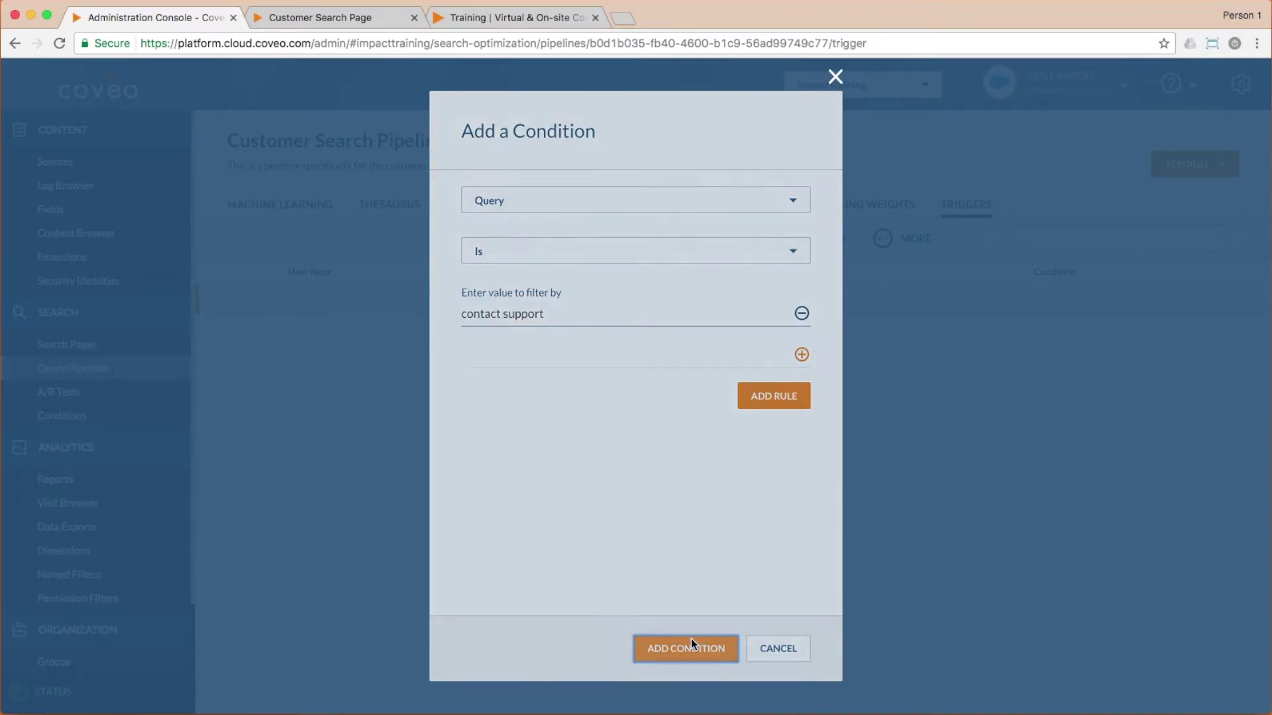
left_click(602, 361)
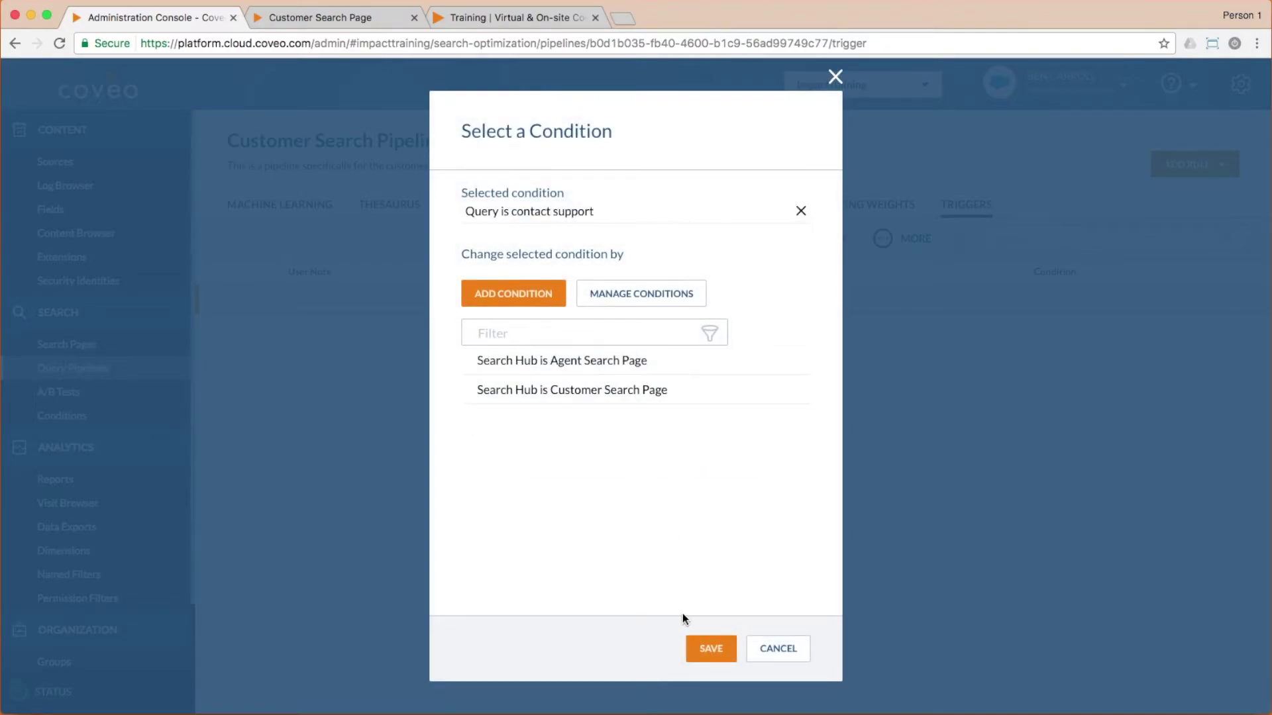
left_click(722, 653)
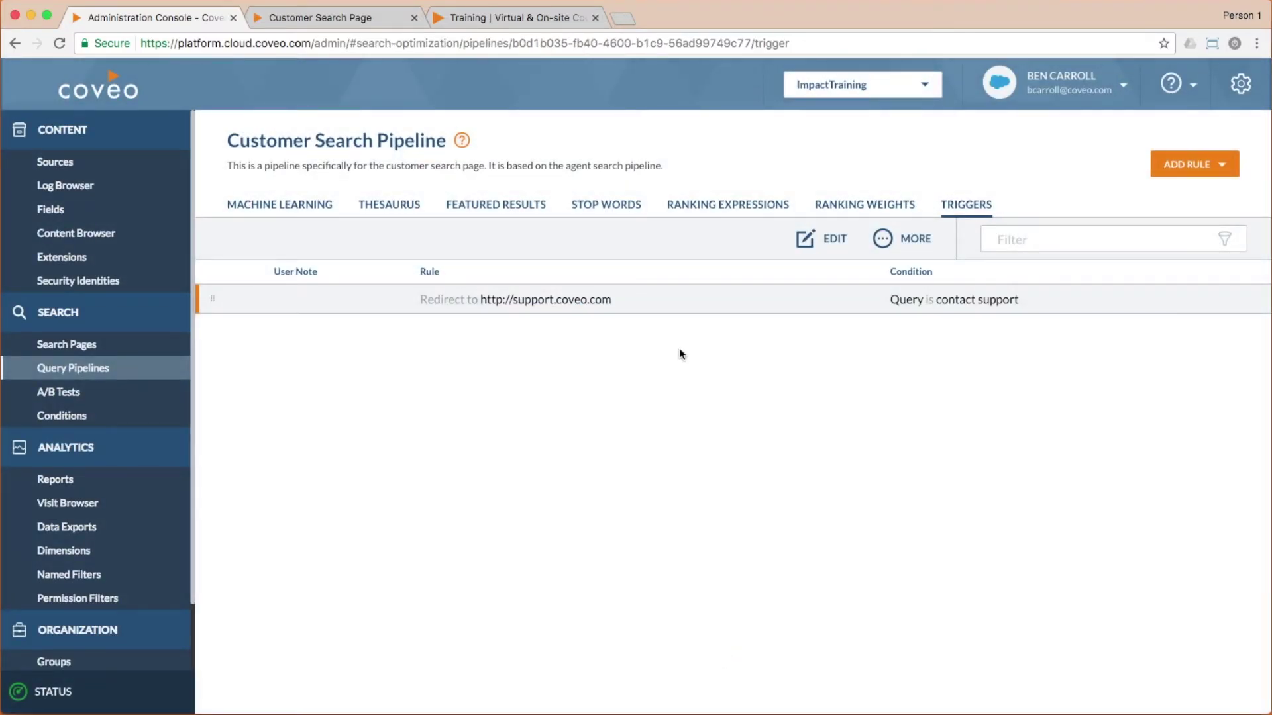
- Search 'contact support' on the Customer Search Page to test the support-community redirect, then view the Coveo Training page
left_click(369, 18)
type("contact support")
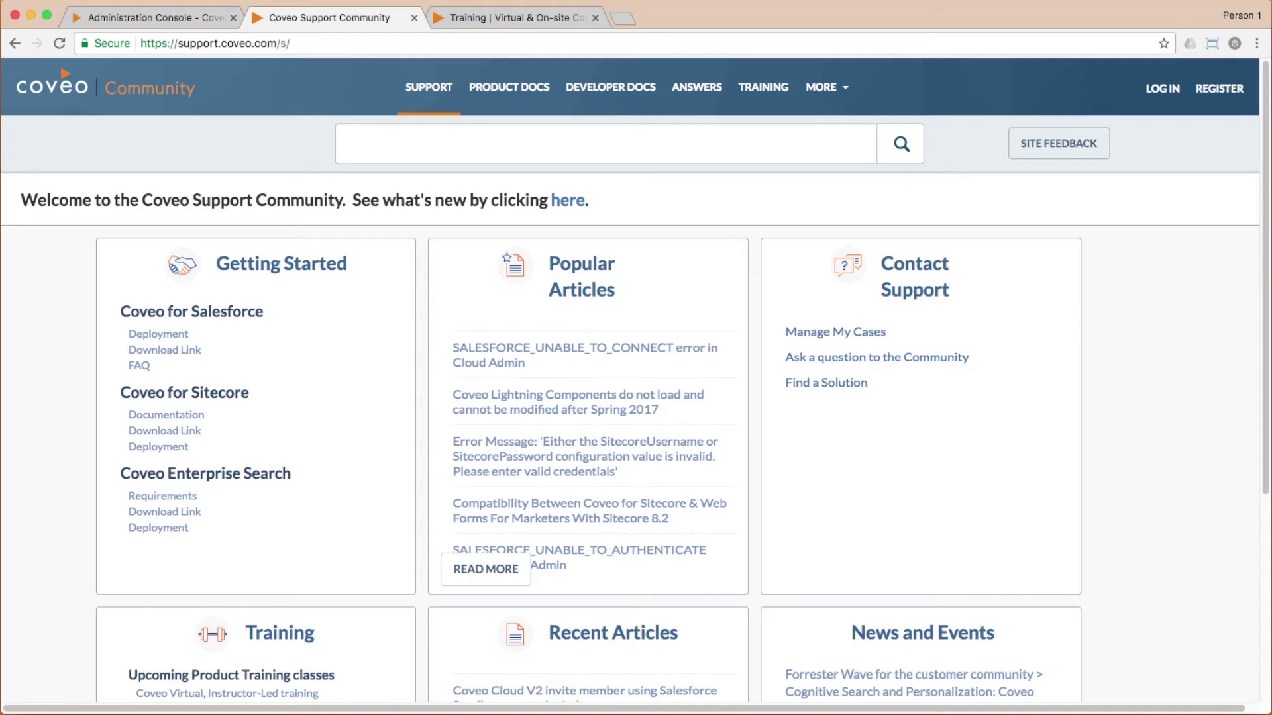
left_click(522, 20)
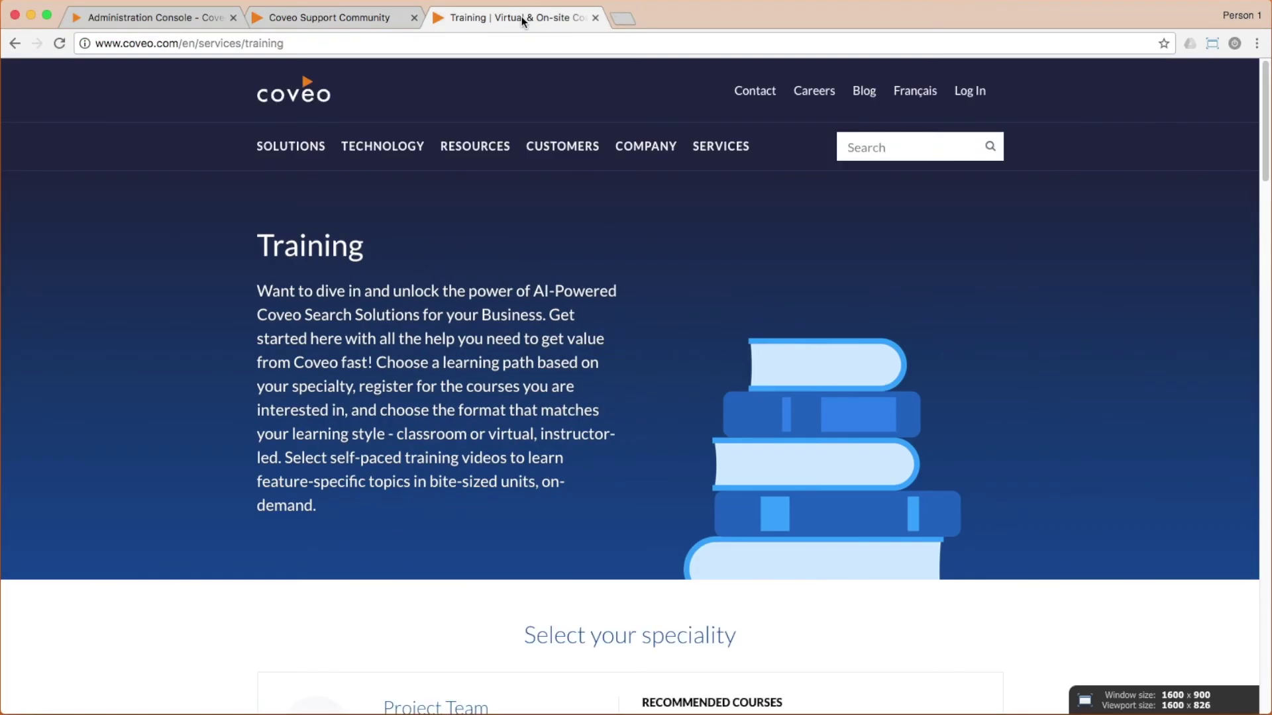